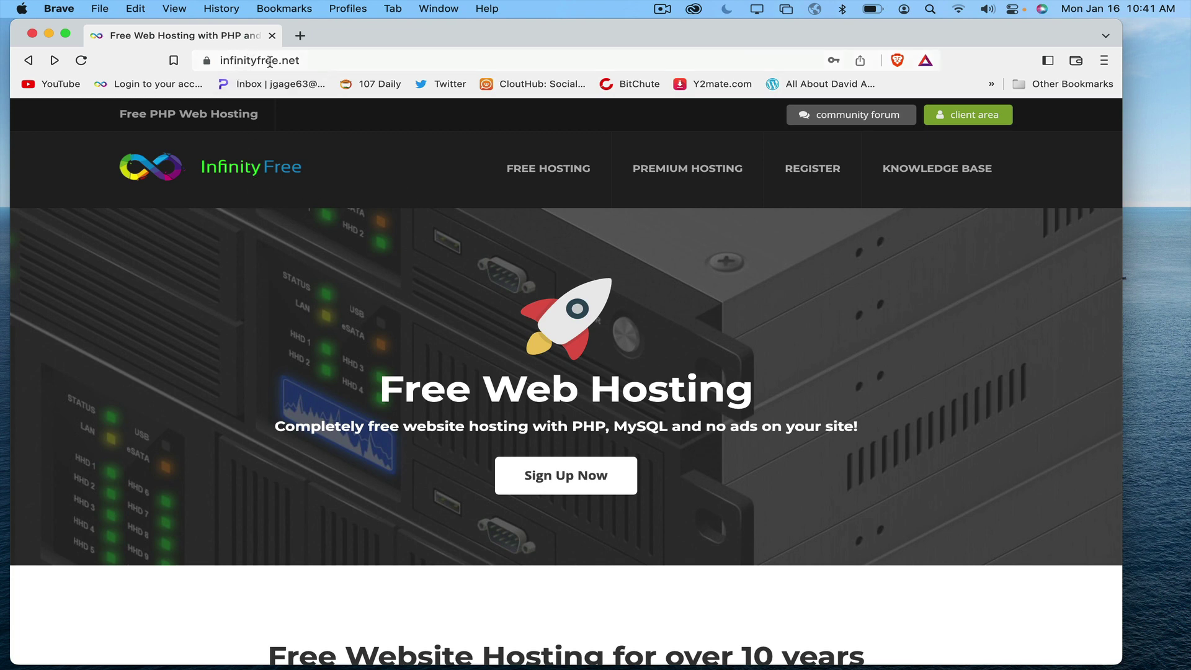
Step: Fill the free sign-up form with the email address and a matching password twice, and accept the terms
left_click(577, 477)
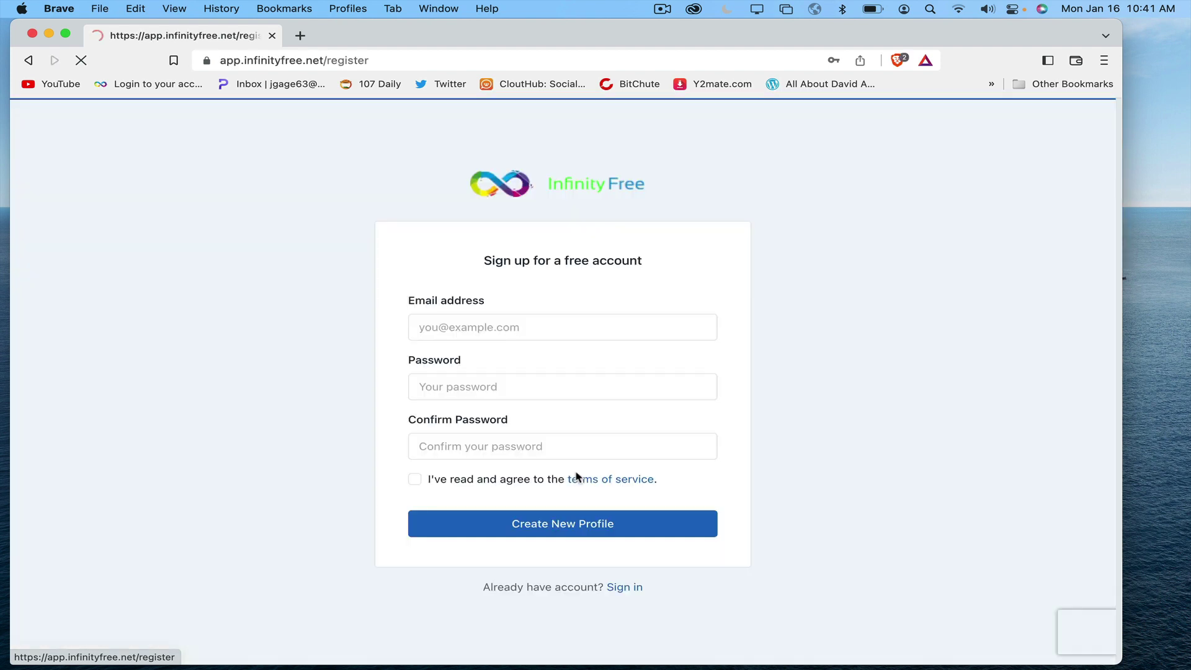
left_click(458, 328)
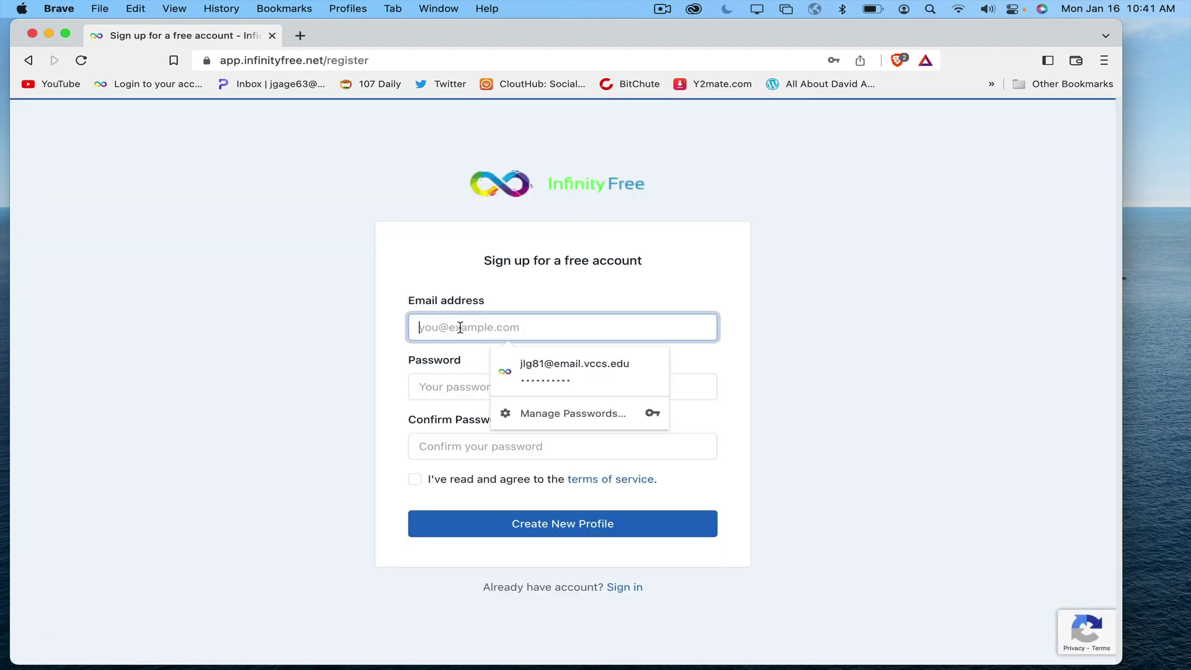
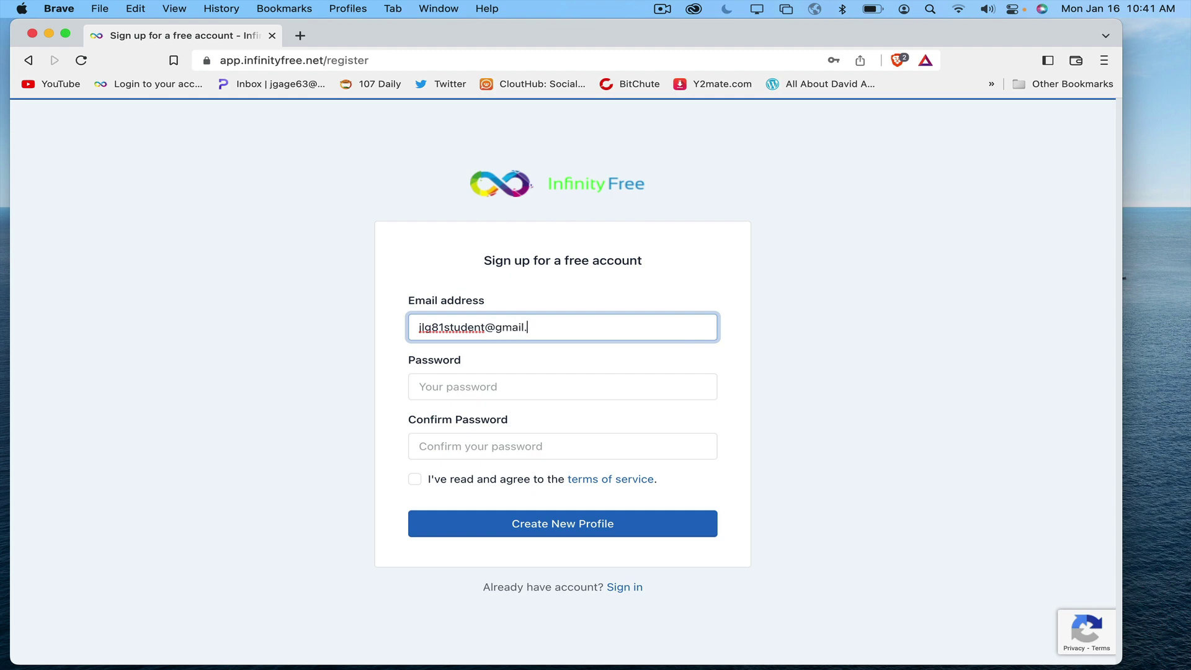
left_click(428, 387)
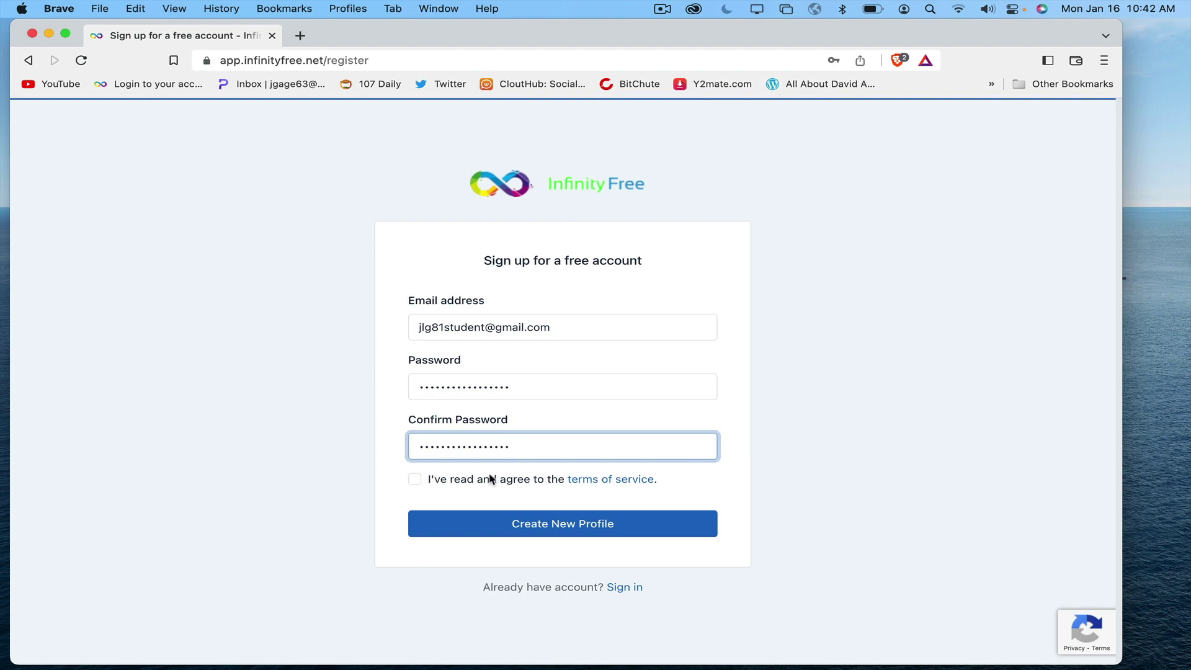
left_click(415, 480)
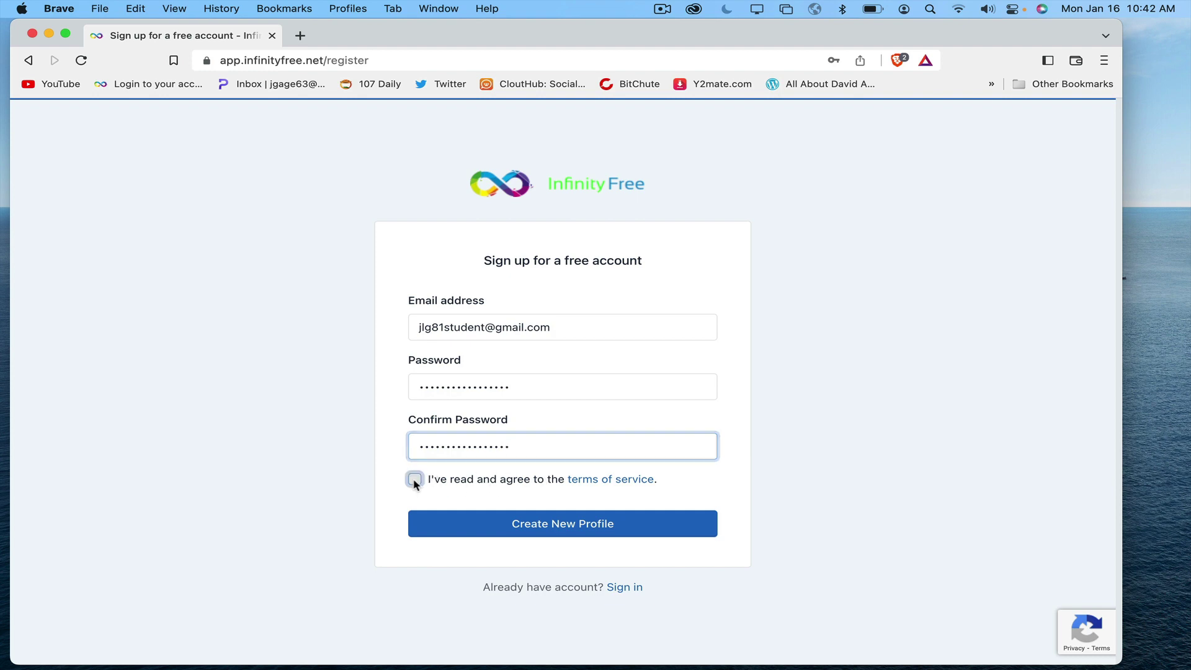
Step: Submit the sign-up form and answer the first CAPTCHA by marking four traffic-light squares
left_click(566, 524)
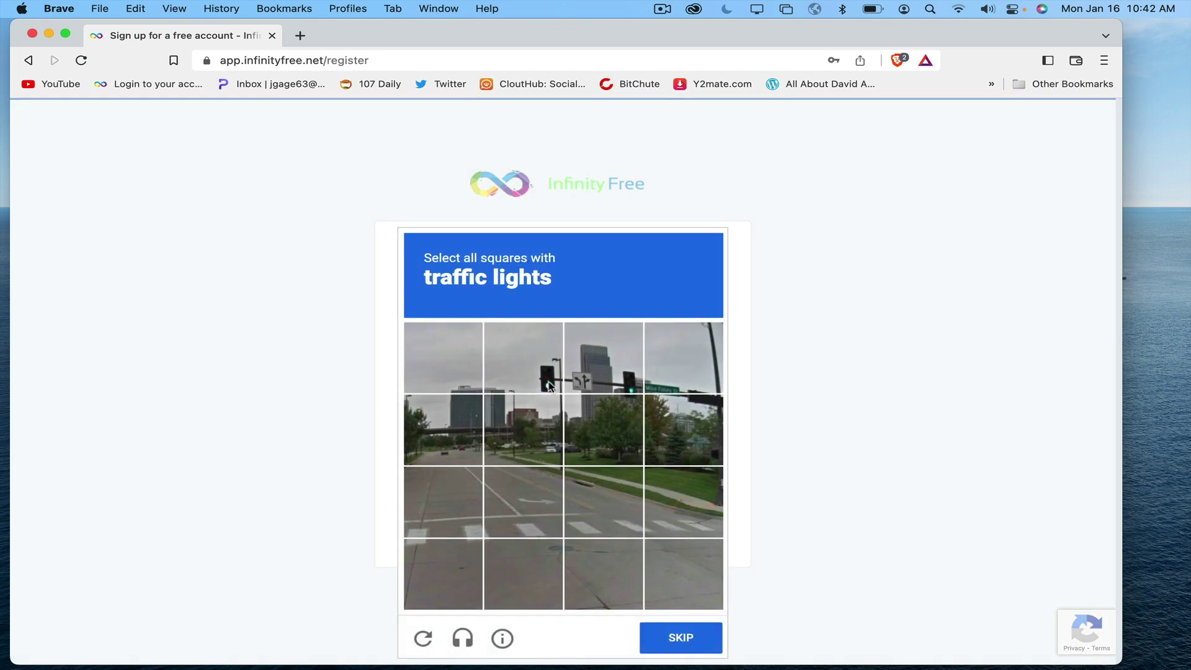
left_click(542, 366)
left_click(603, 370)
left_click(672, 364)
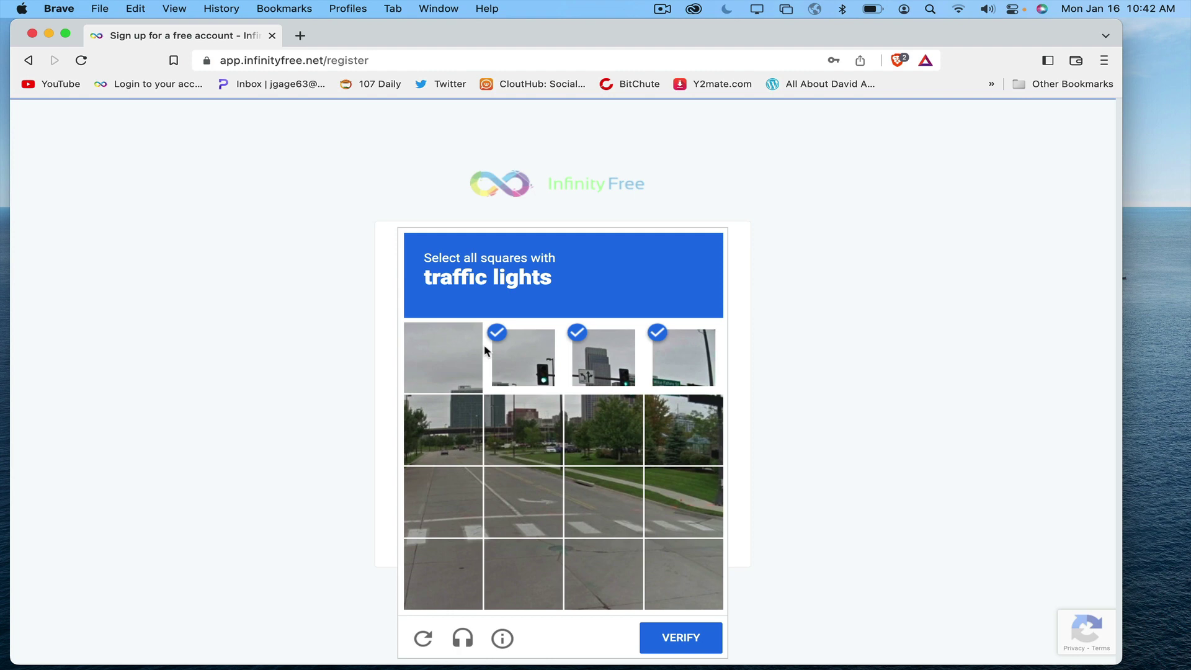
left_click(696, 431)
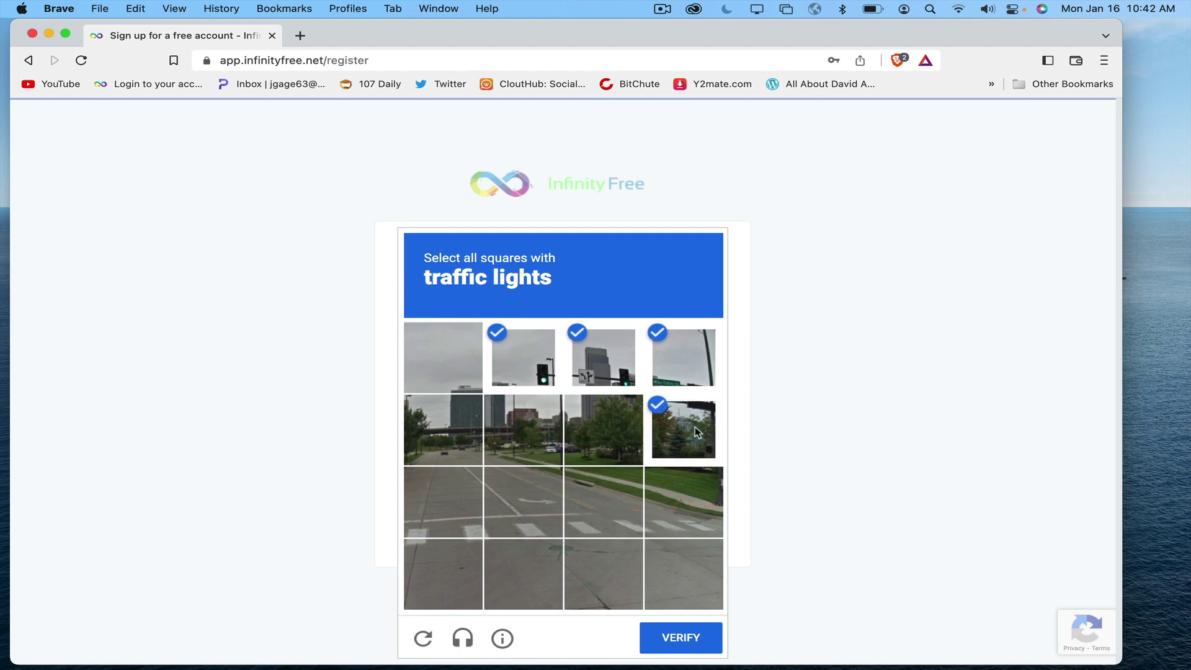
left_click(701, 644)
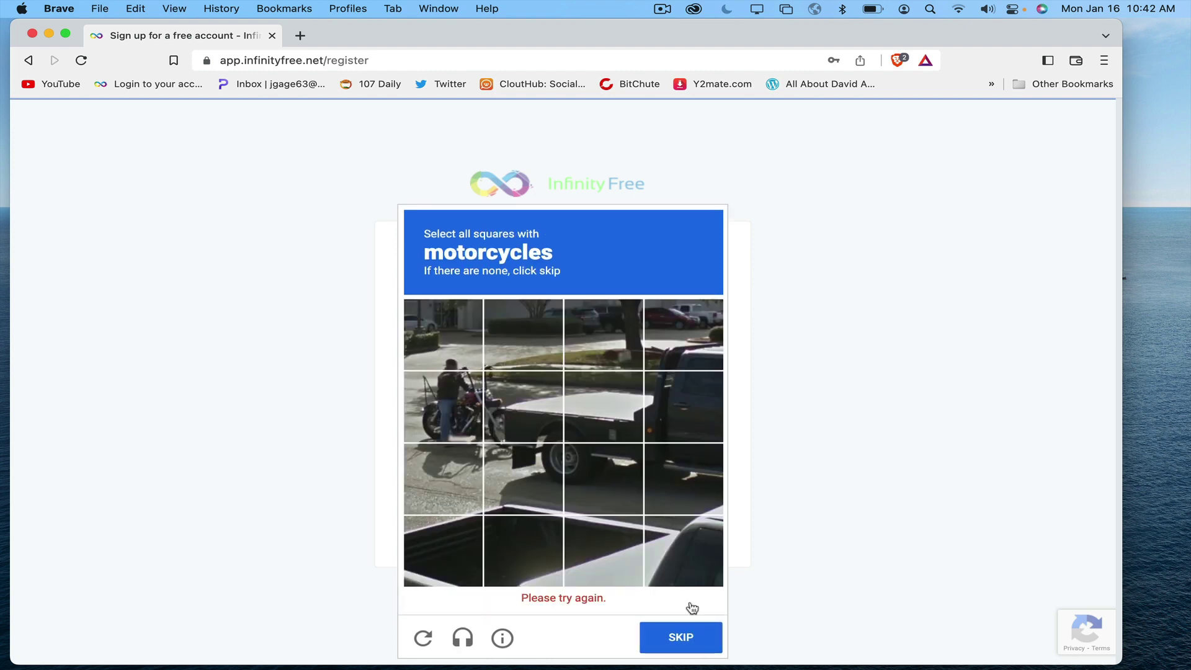
Step: Complete the motorcycle and second traffic-light CAPTCHA rounds to finish creating the profile
left_click(455, 411)
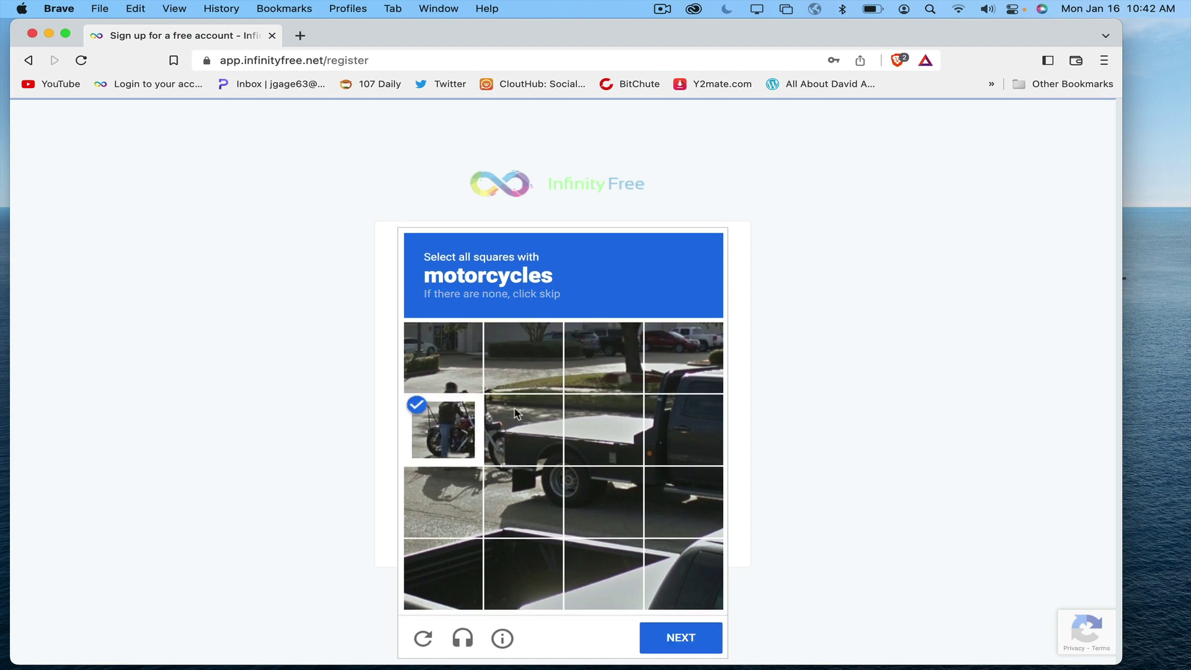
left_click(534, 421)
left_click(681, 637)
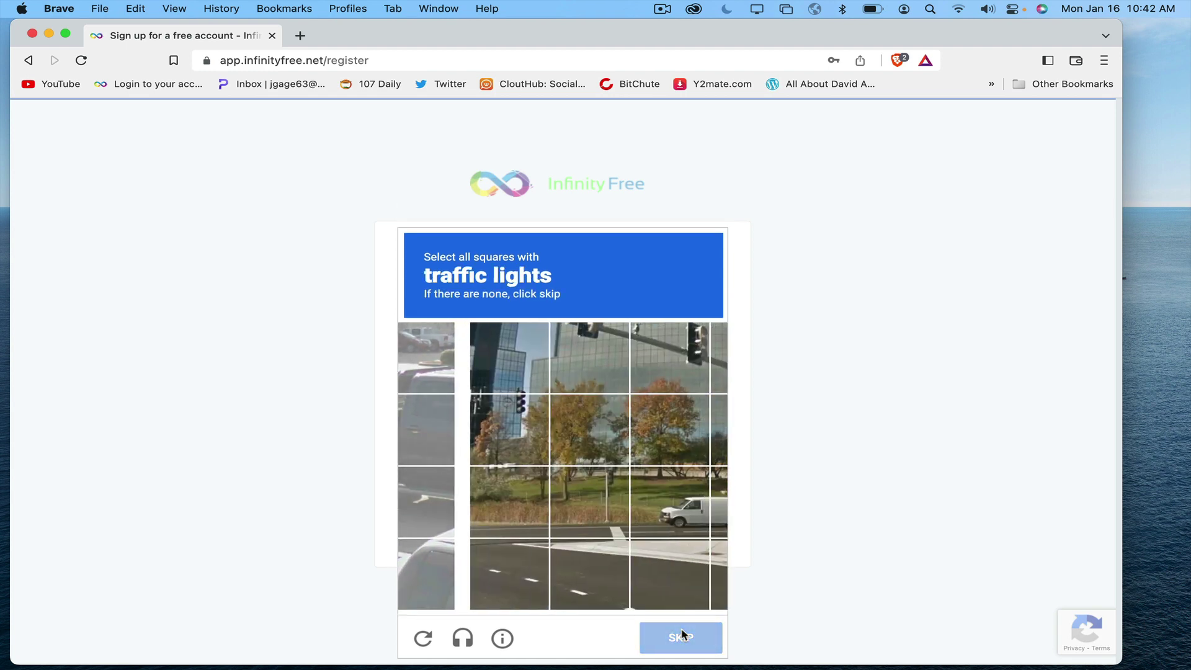
left_click(514, 350)
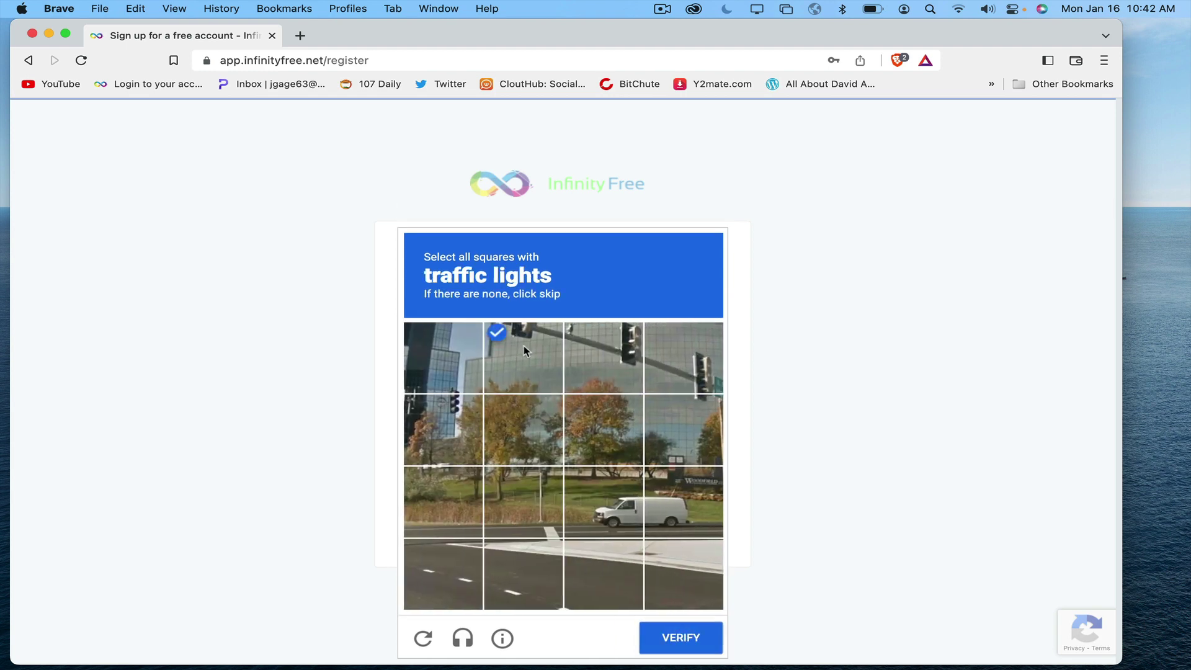
left_click(602, 362)
left_click(685, 366)
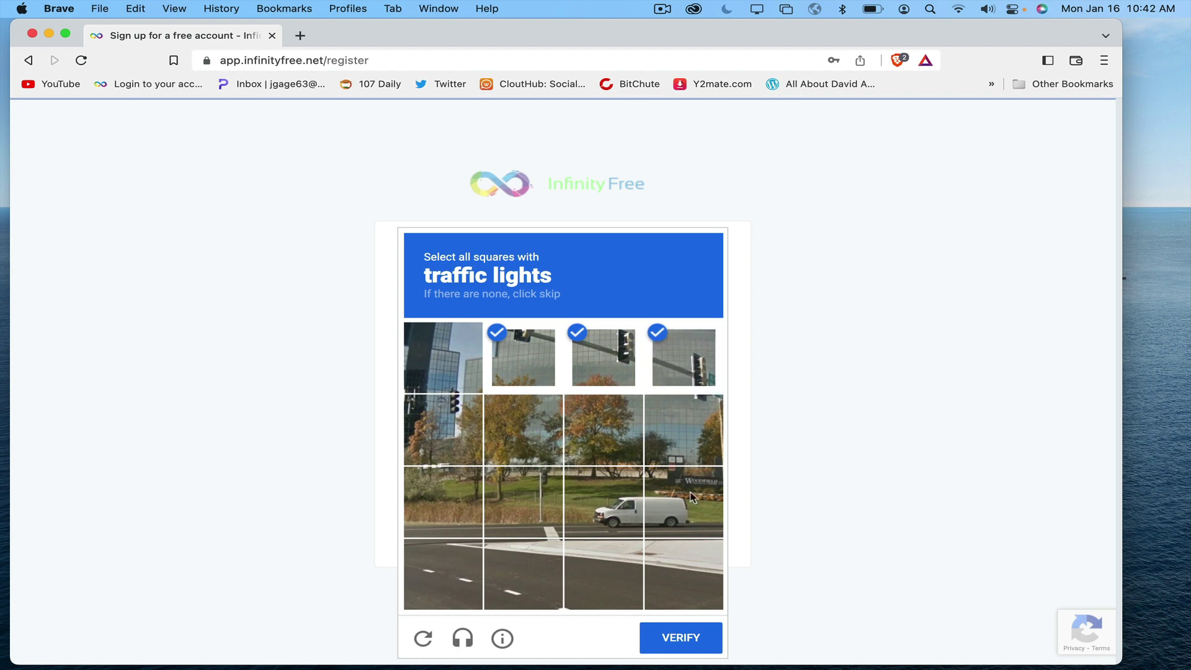
left_click(688, 637)
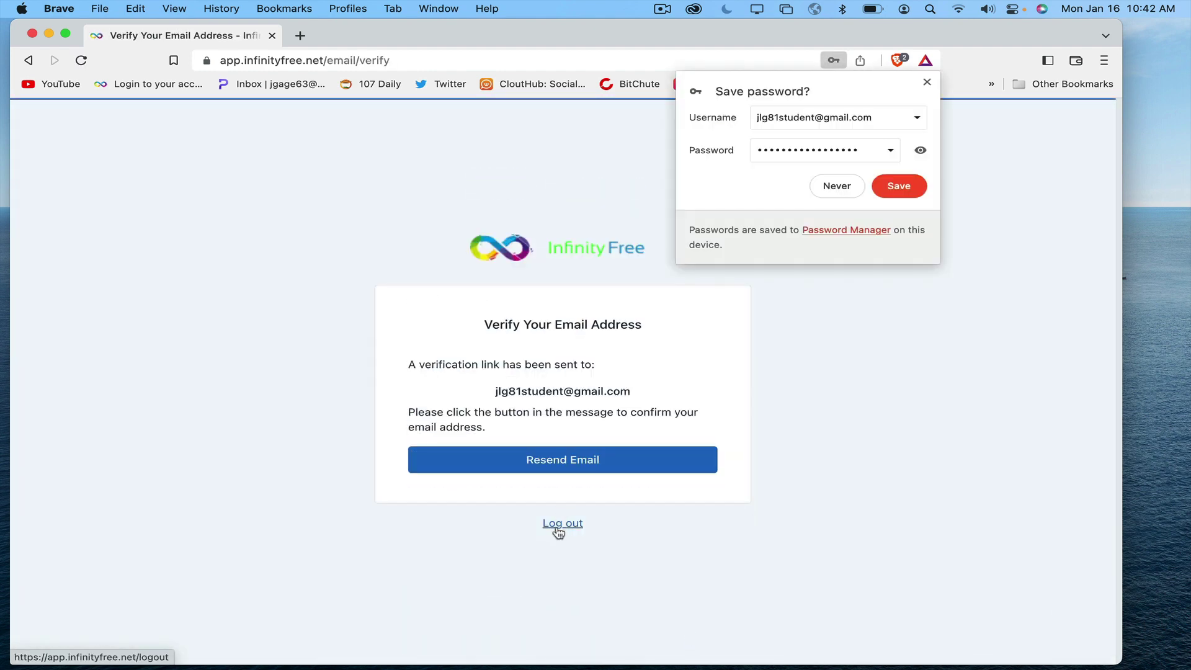
Step: Save the new InfinityFree login in Brave's password popup
left_click(902, 185)
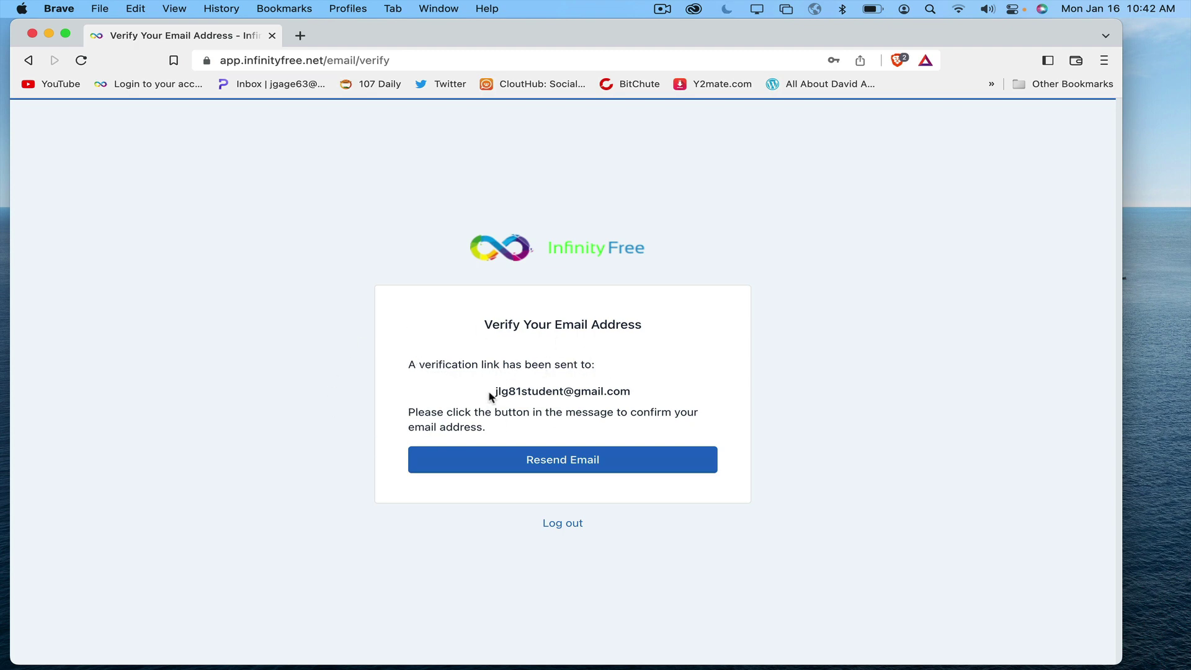
mouse_move(554, 649)
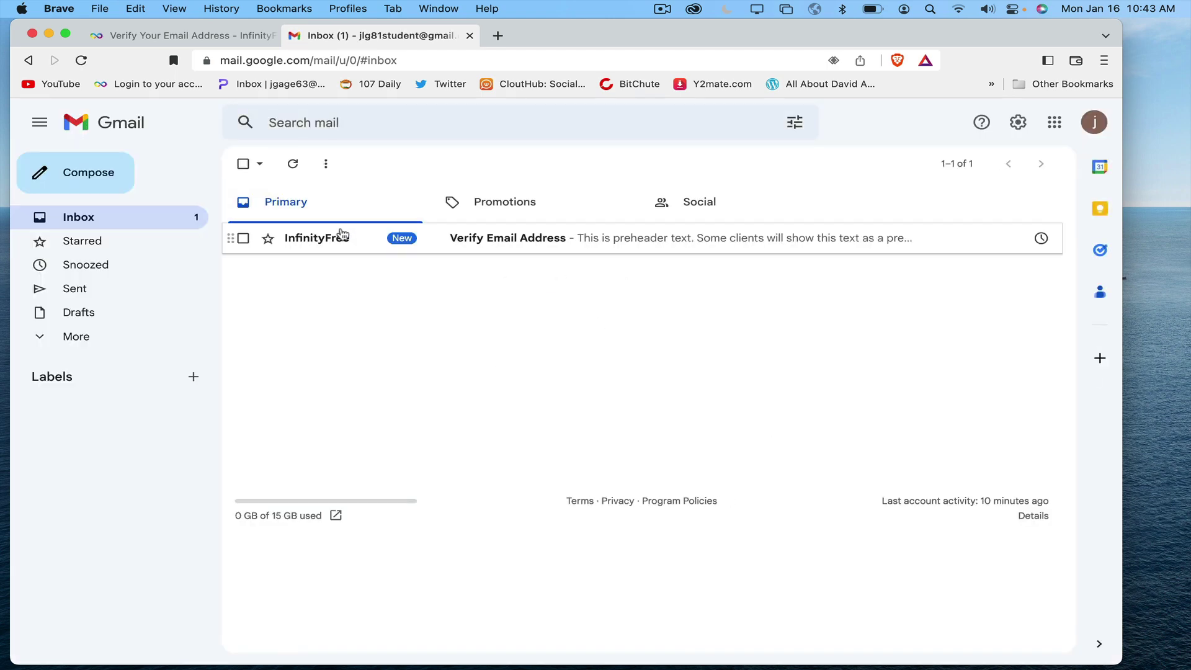
Step: Open InfinityFree's Verify Email Address email in Gmail and follow its verification button
left_click(506, 241)
scroll(495, 413, "down", 2)
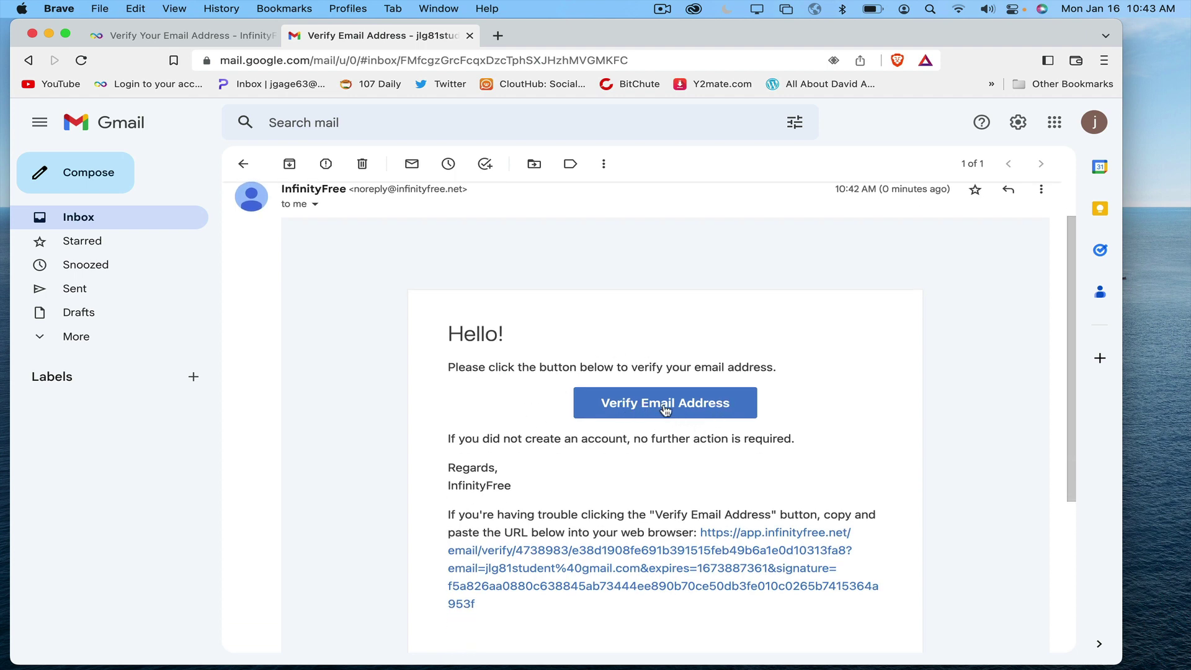
scroll(713, 403, "down", 1)
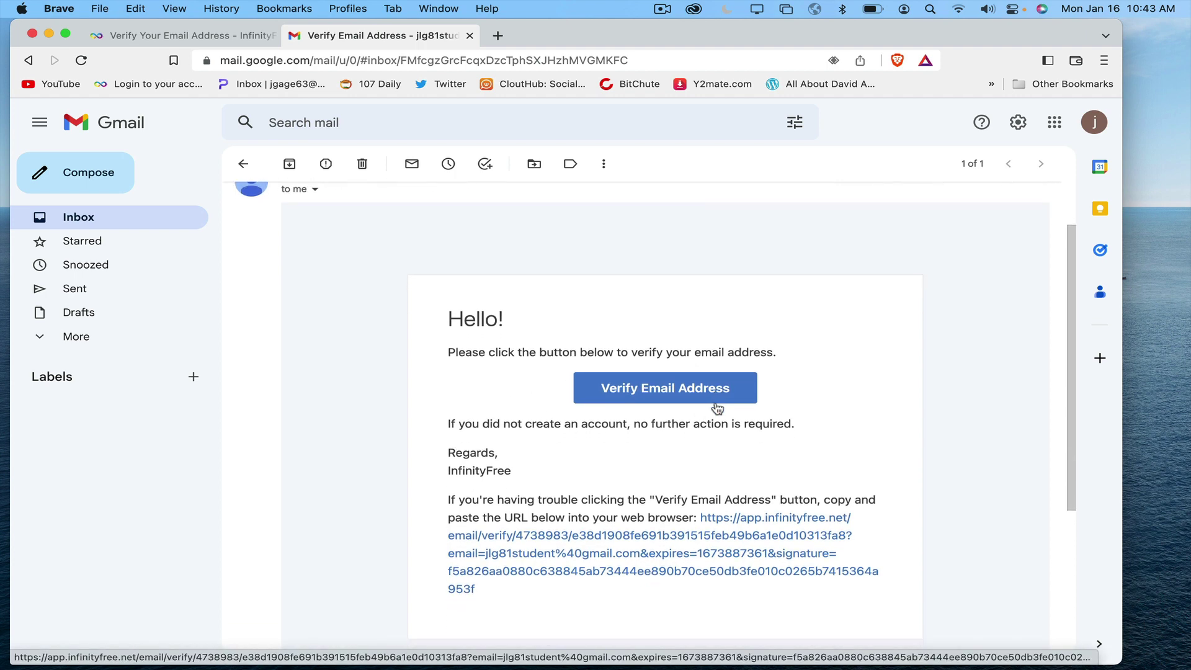
left_click(688, 372)
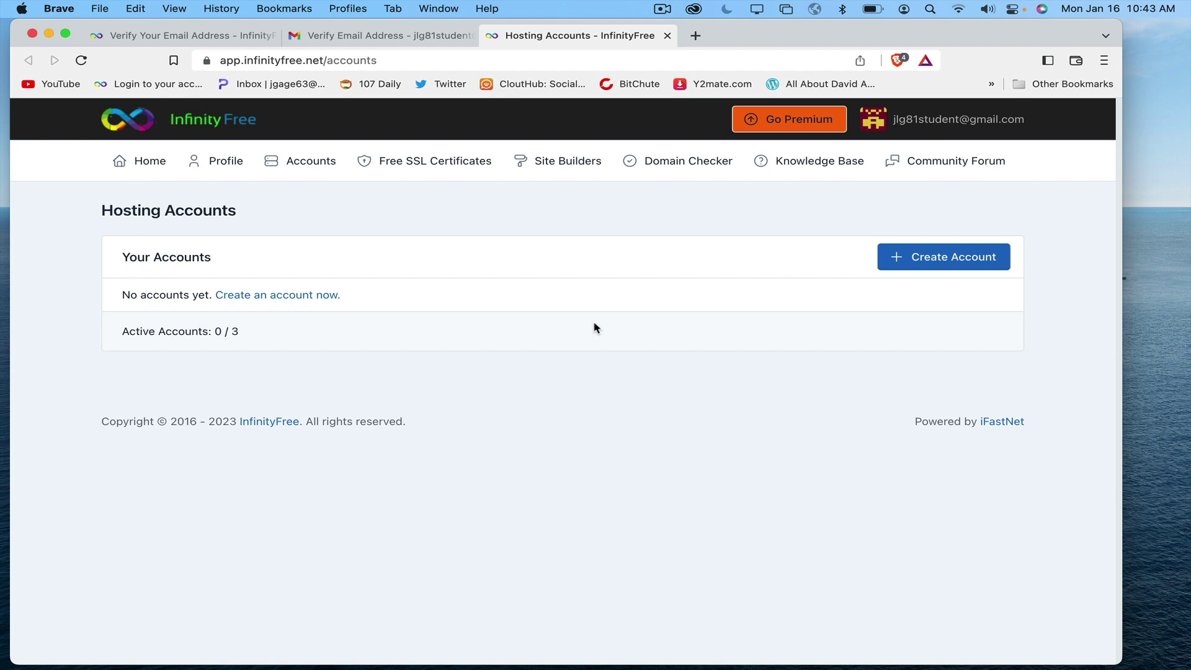
Step: Start a new hosting account from the empty Hosting Accounts page (0 / 3)
left_click(966, 260)
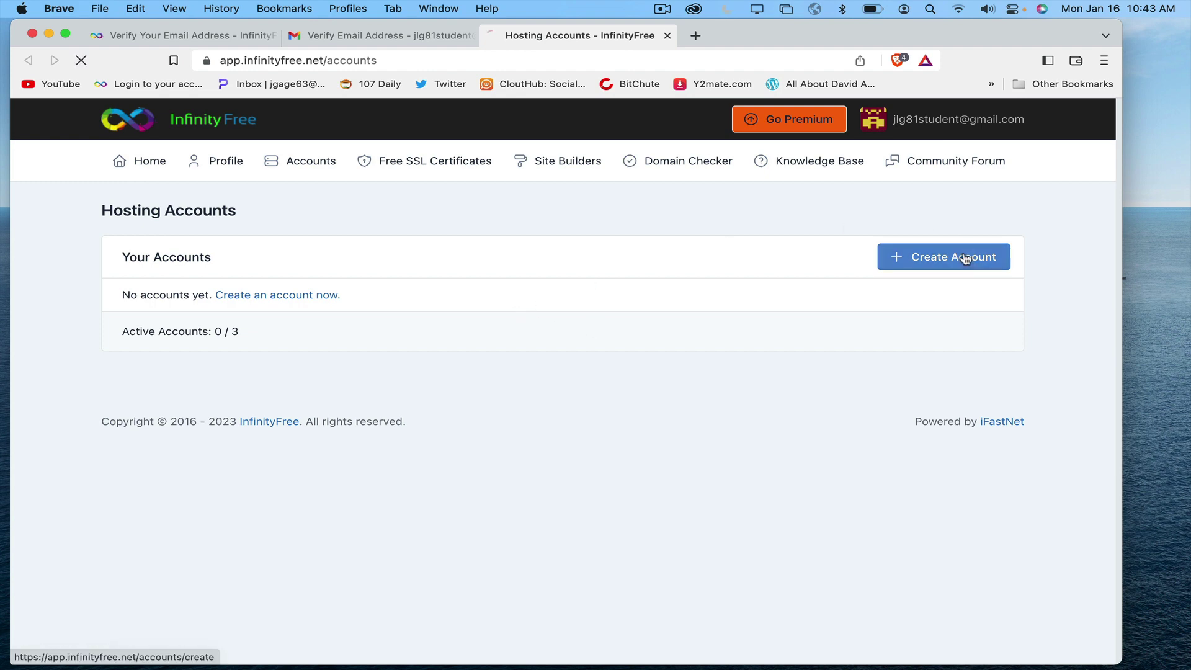
Step: Enter the subdomain 'jlg8' on .infinityfreeapp.com and check its availability
left_click(403, 377)
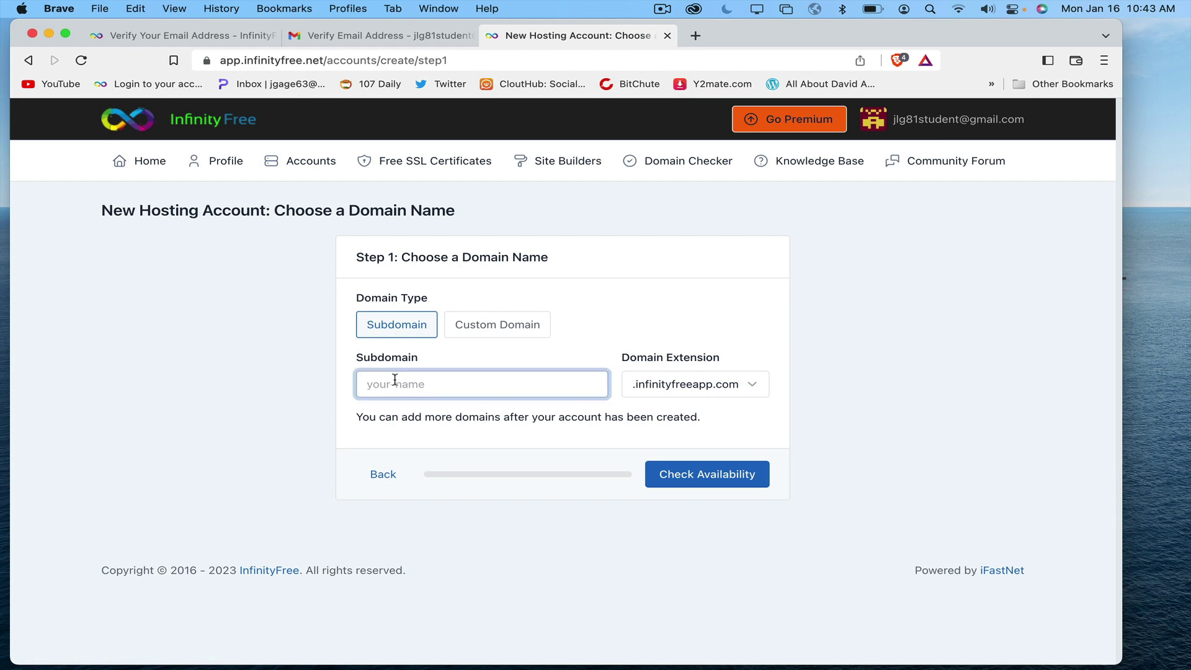
type("jlg81student")
left_click(718, 481)
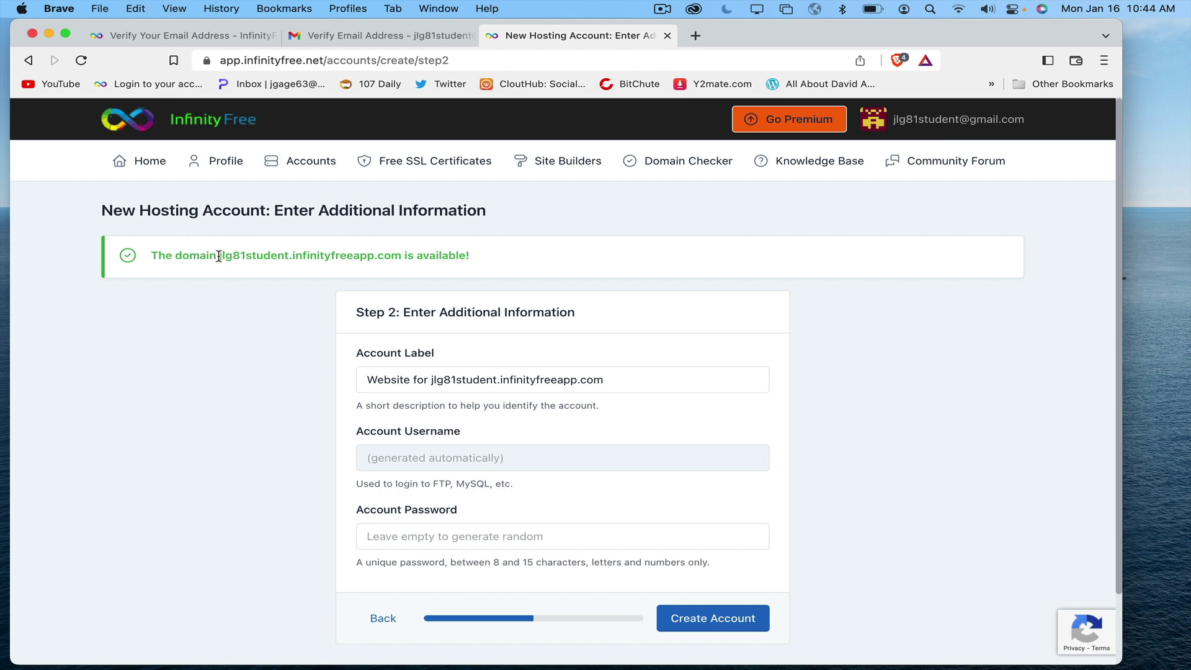
Step: Select the subdomain name in the availability message and review the Step 2 account fields
left_click_drag(221, 257, 273, 256)
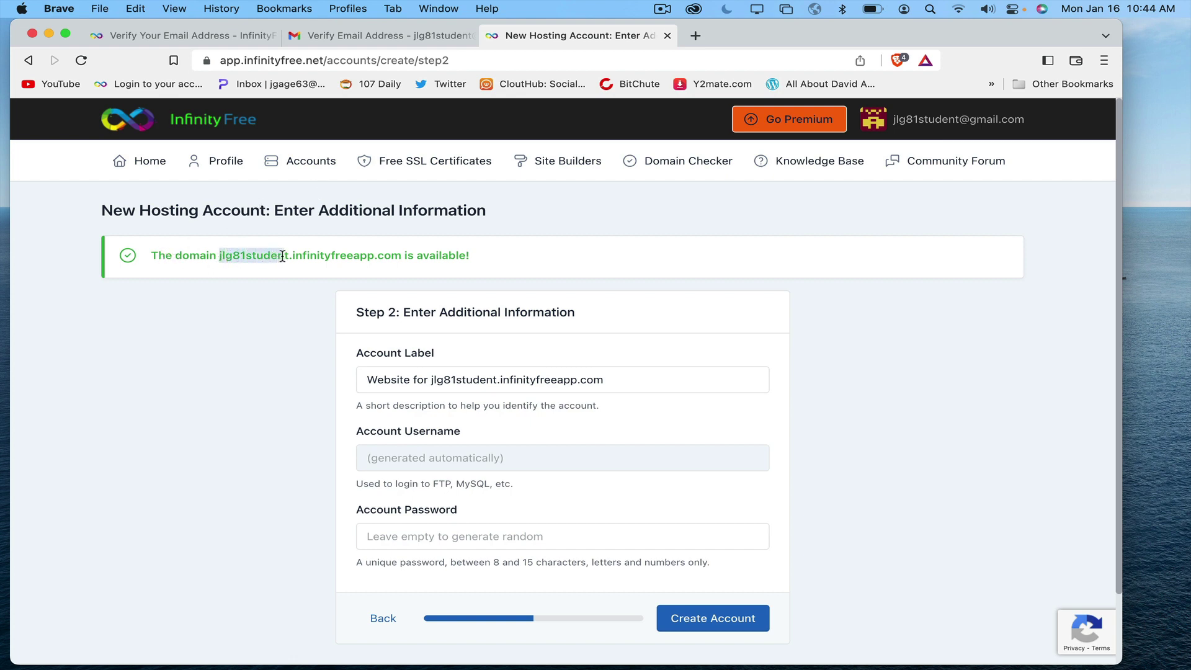
scroll(477, 257, "down", 2)
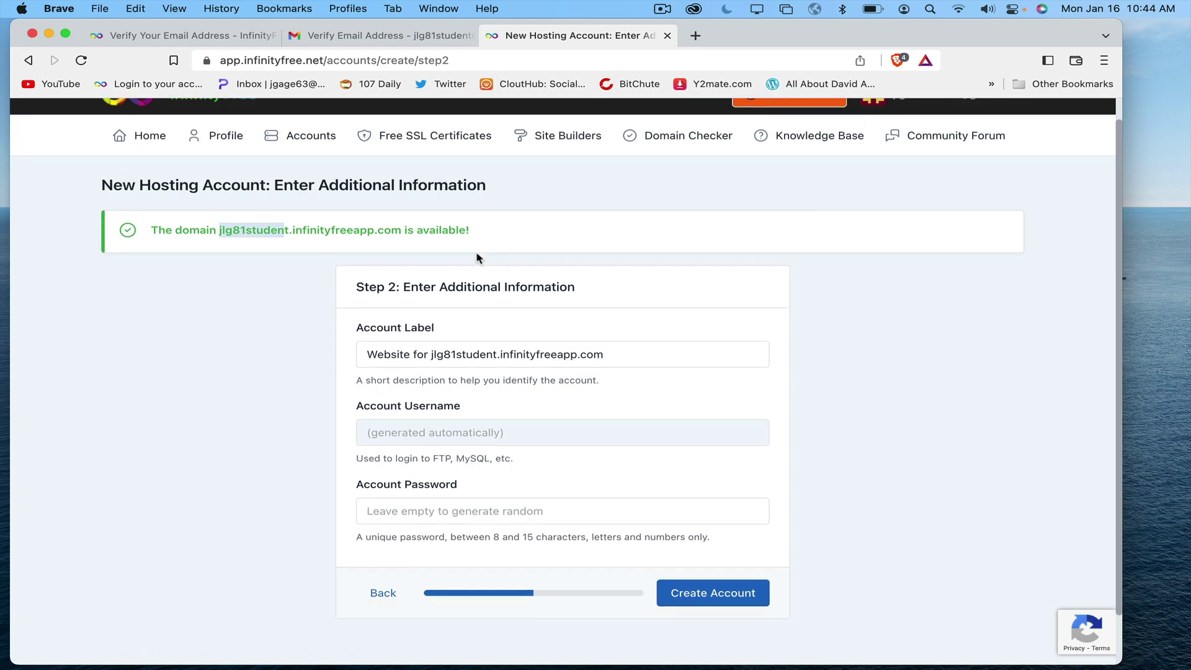
scroll(476, 254, "down", 1)
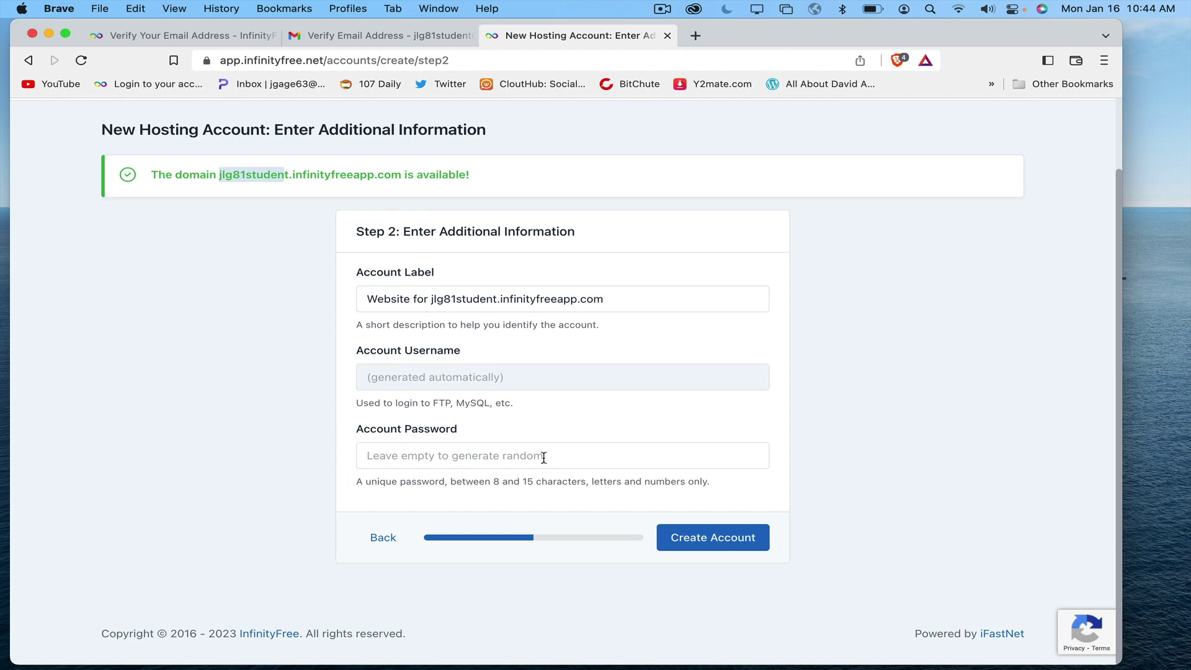
Step: Submit the account details and pass the bus CAPTCHA by marking its four bus squares
left_click(732, 540)
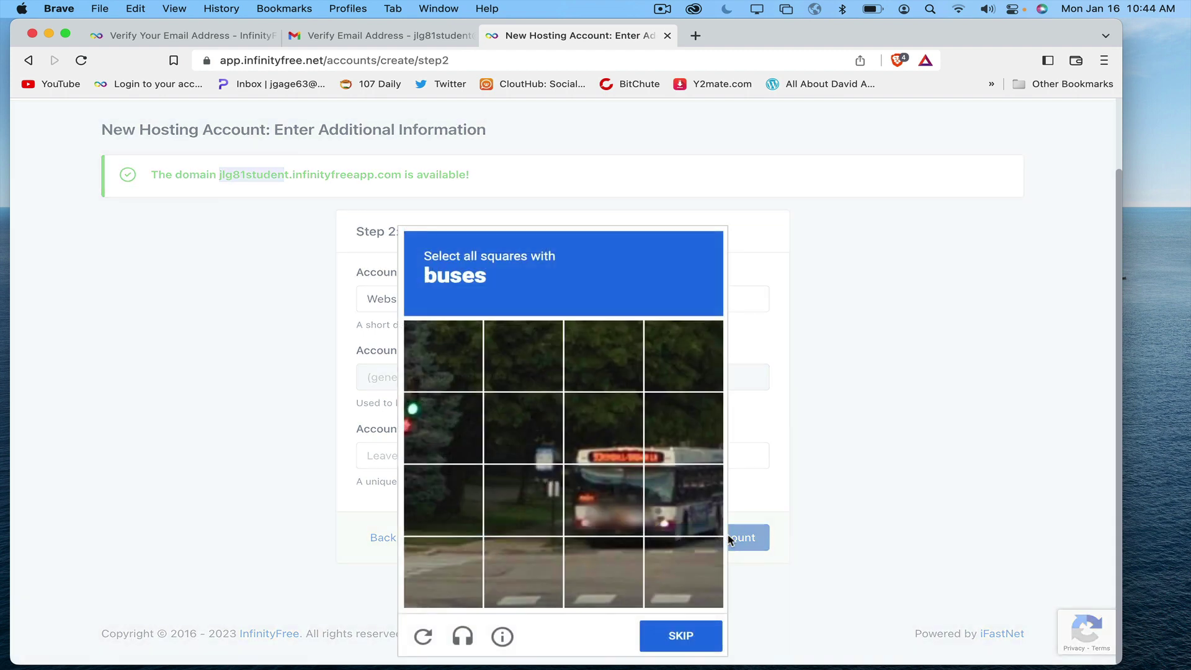
left_click(627, 521)
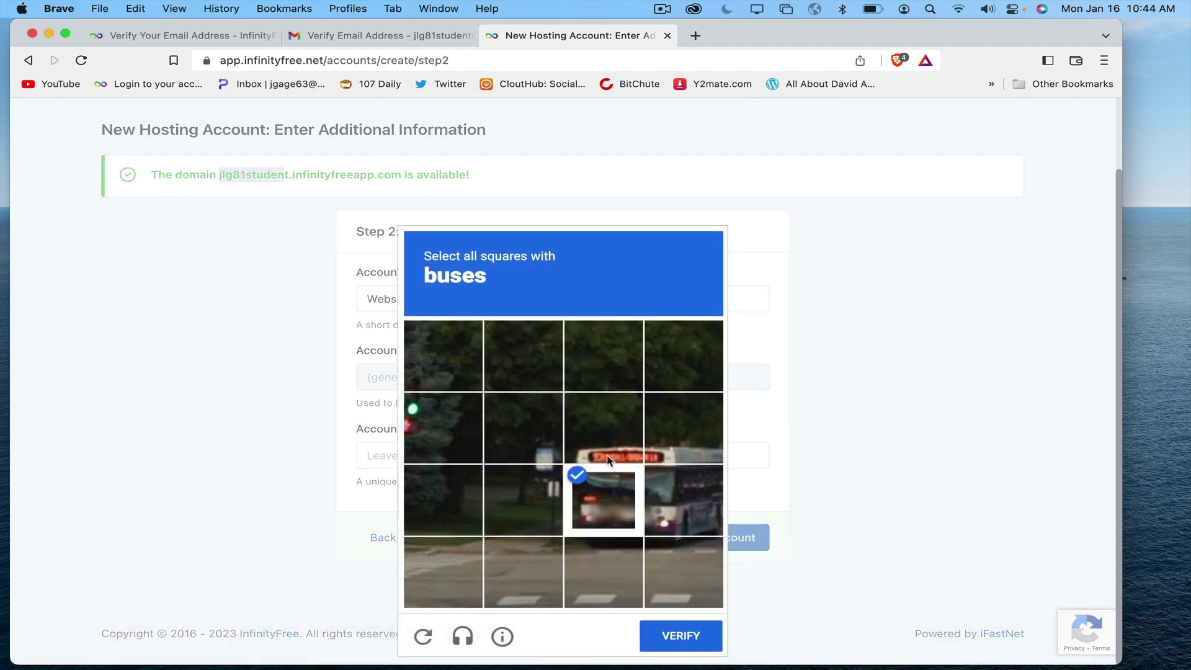
left_click(609, 441)
left_click(672, 445)
left_click(678, 497)
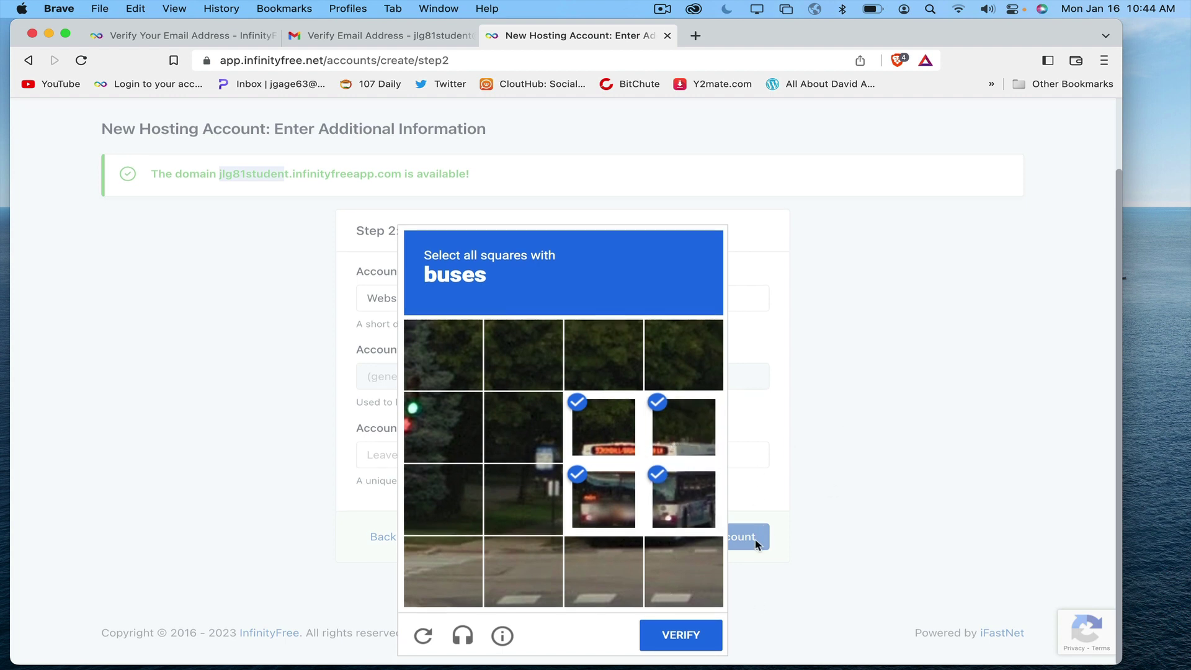
left_click(683, 639)
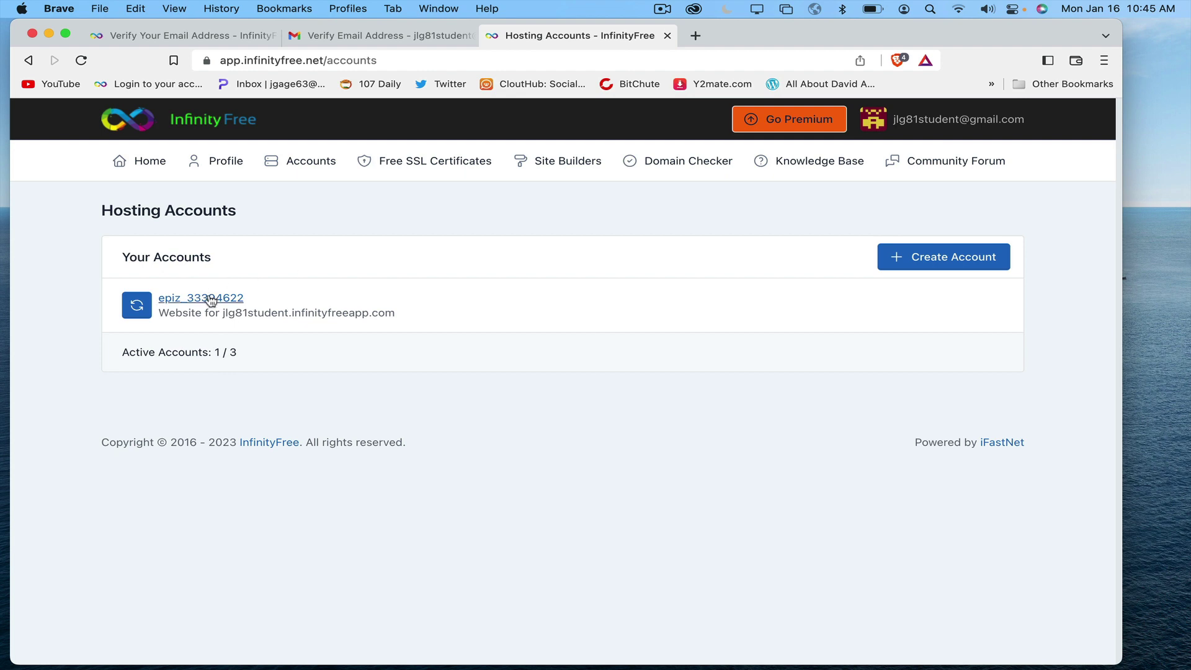
Step: Open the new account's details, select its username, and view its FTP details
left_click(211, 300)
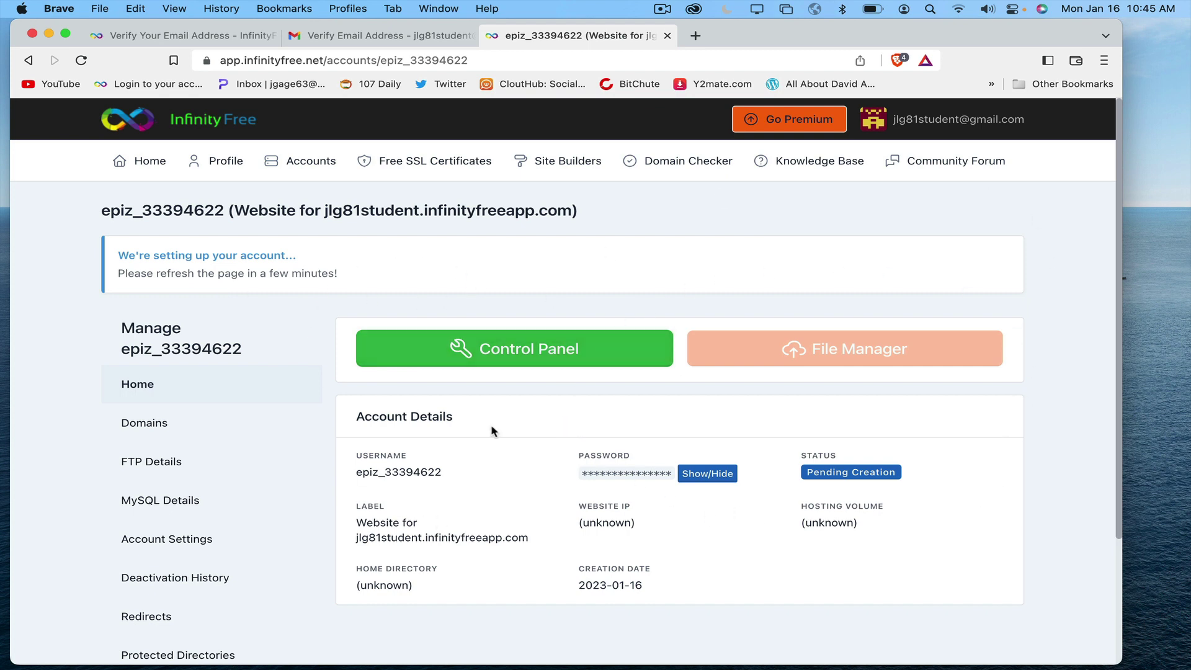
double_click(354, 473)
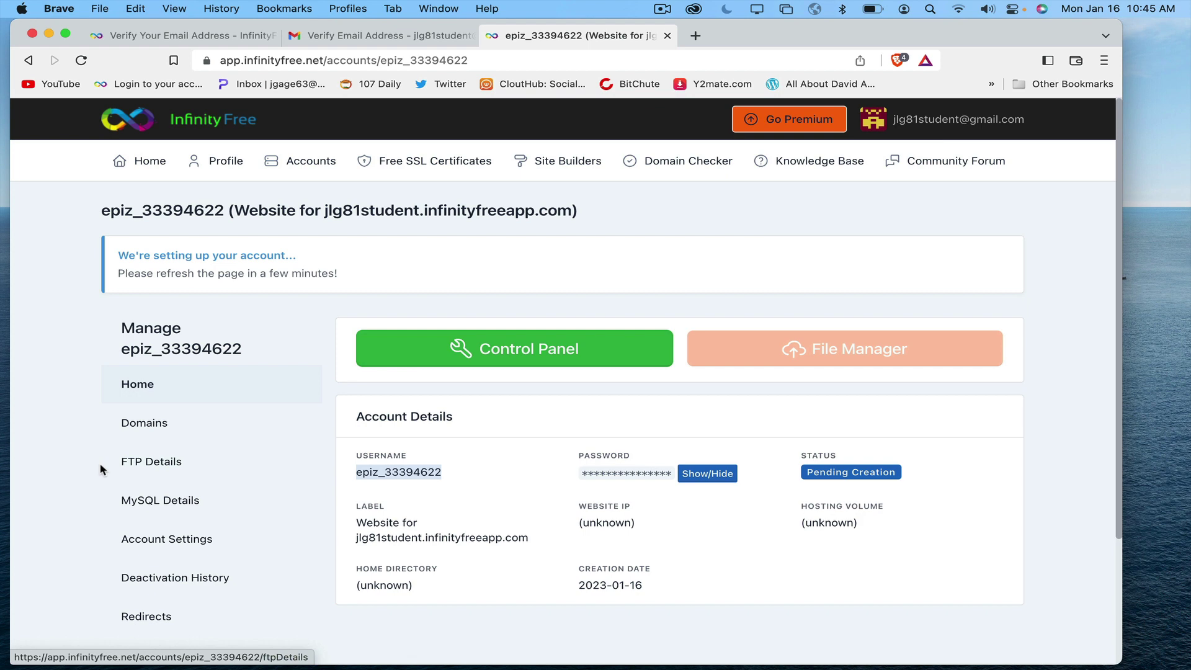
left_click(163, 464)
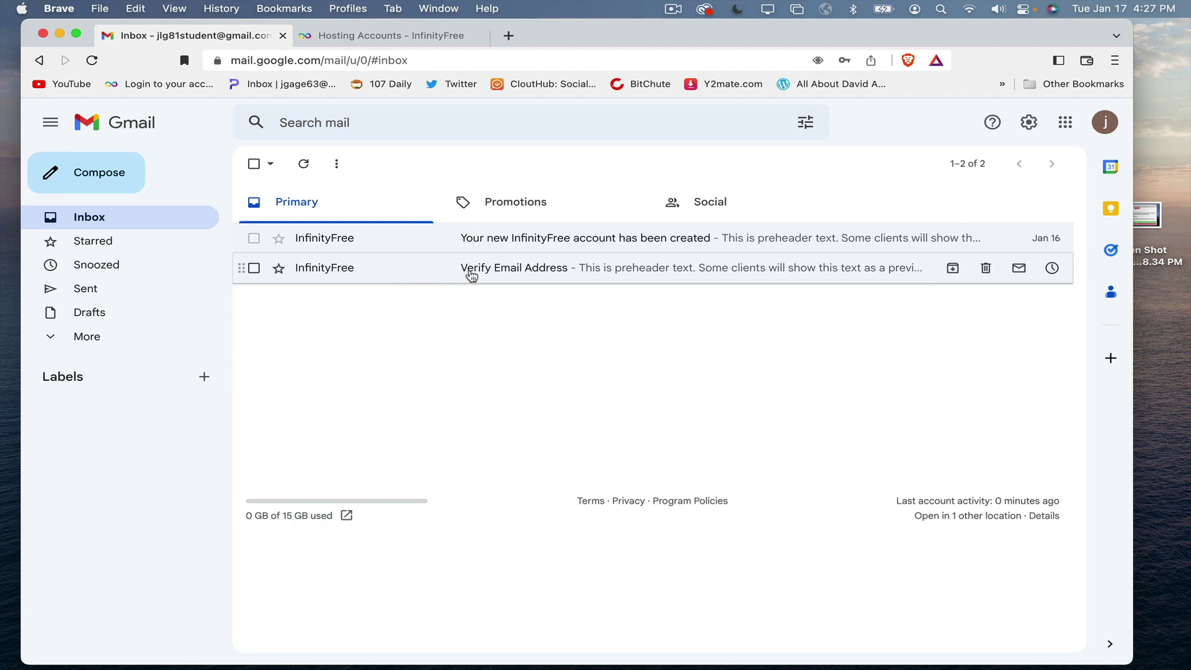
Step: Glance at the verification email, then open the 'Your new InfinityFree account has been created' message
left_click(532, 275)
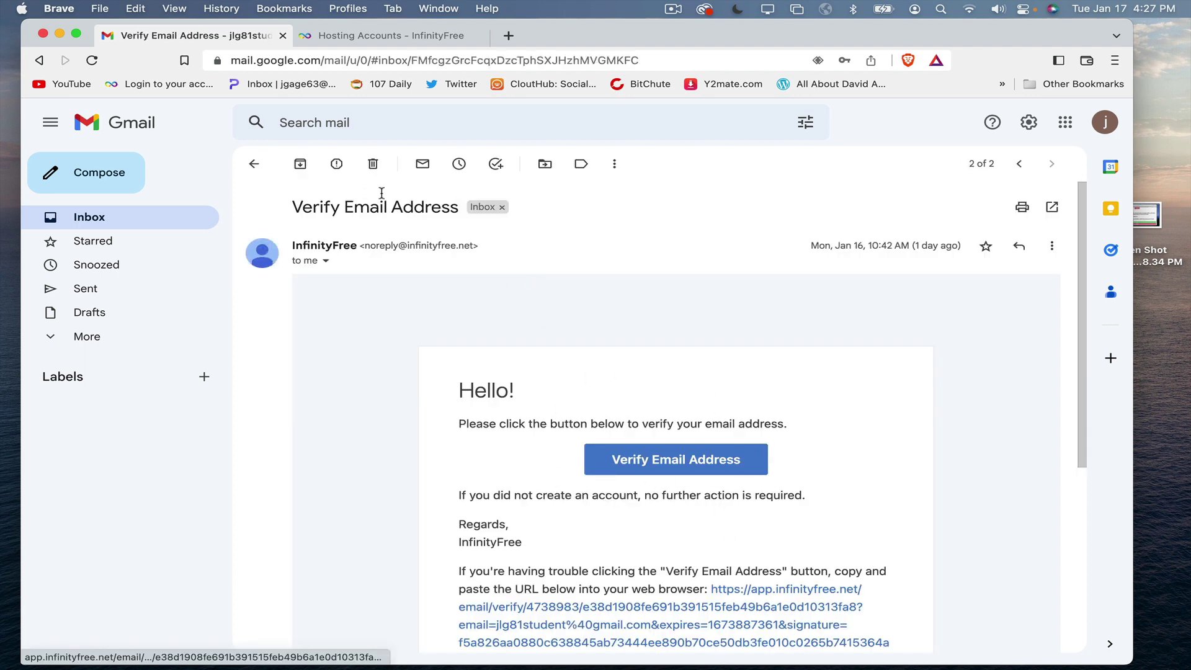
left_click(254, 165)
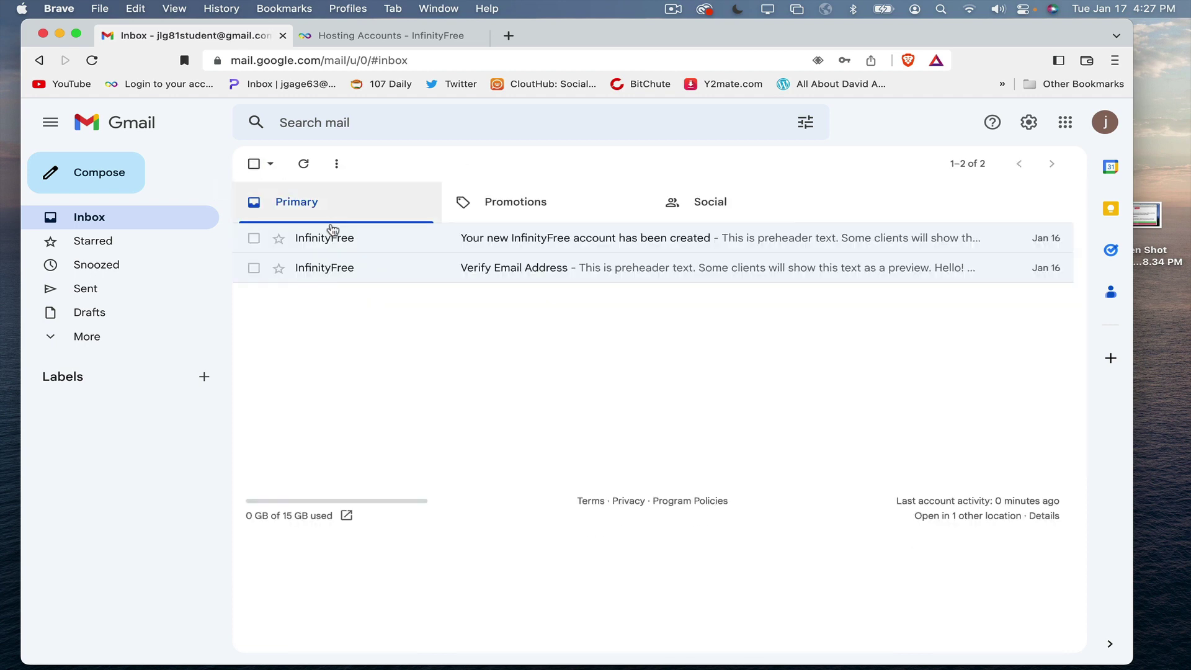
left_click(466, 240)
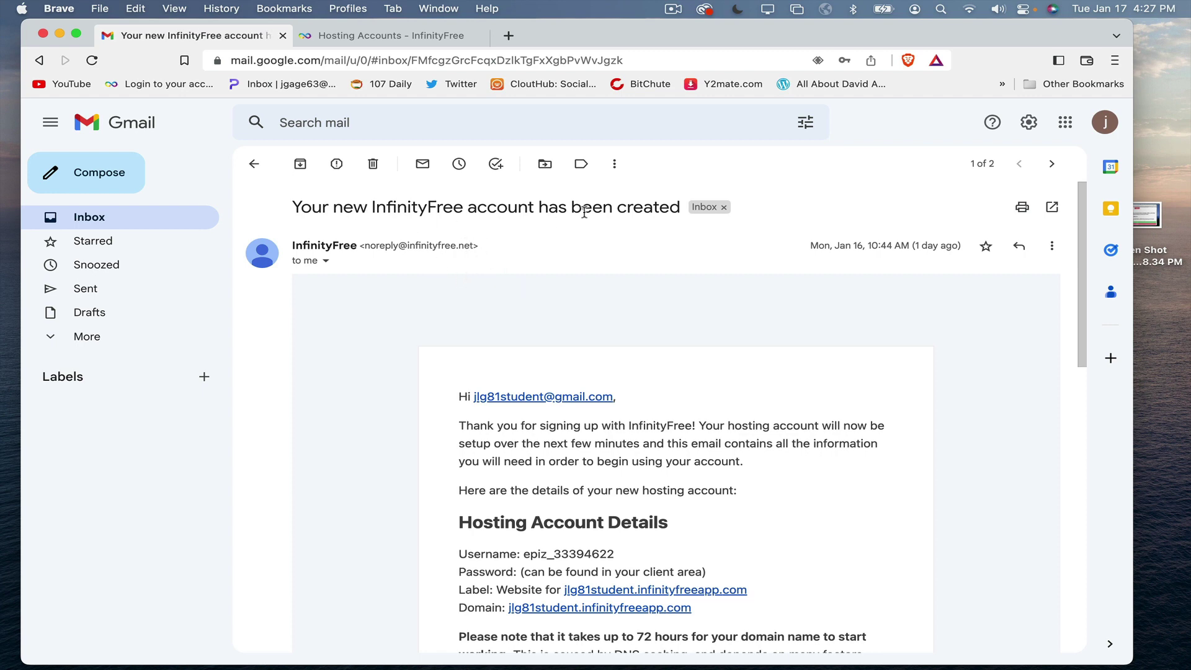
Step: Read down the hosting email, highlighting the account username and the website address
scroll(585, 213, "down", 4)
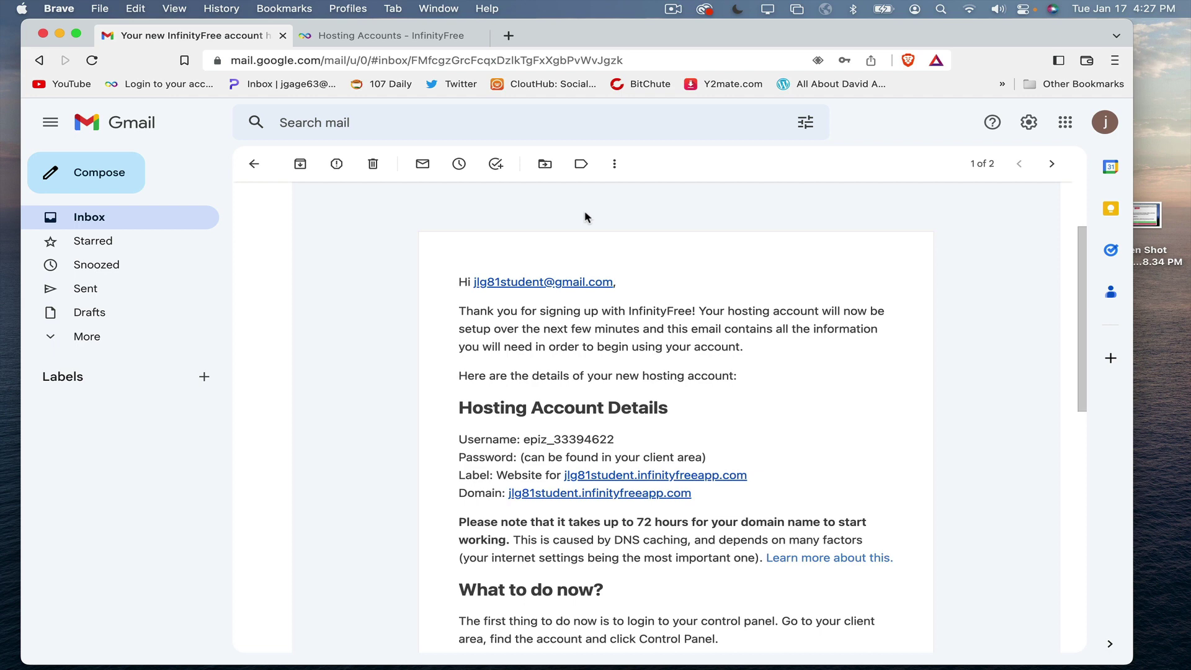
scroll(682, 266, "down", 1)
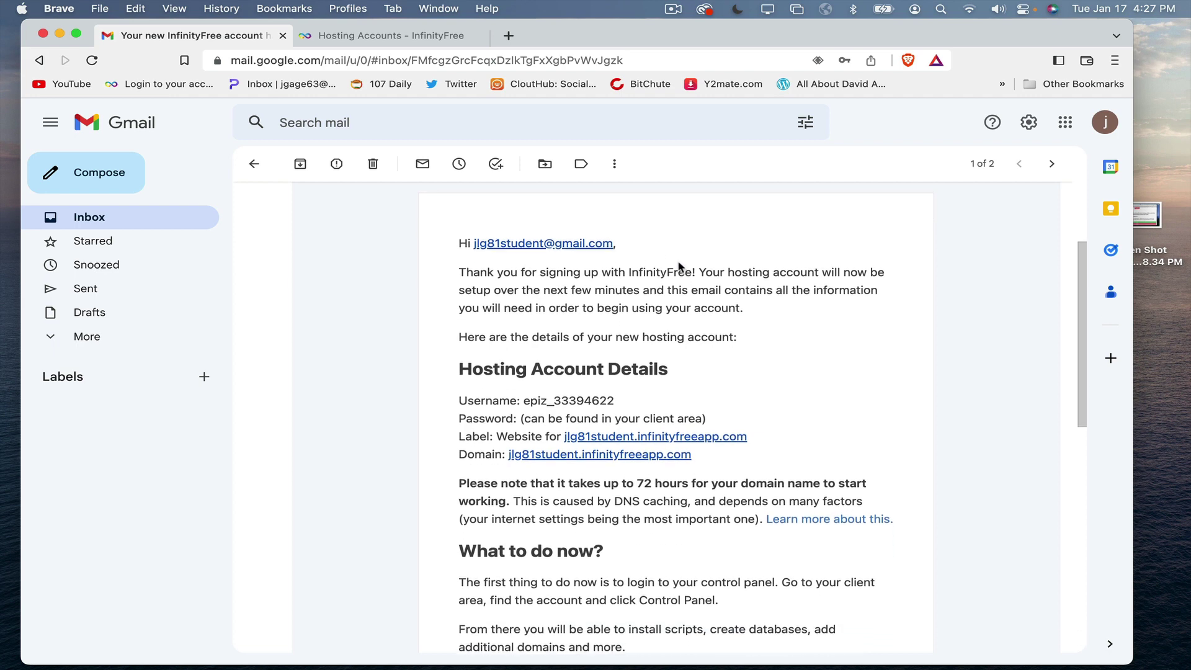
scroll(601, 310, "down", 2)
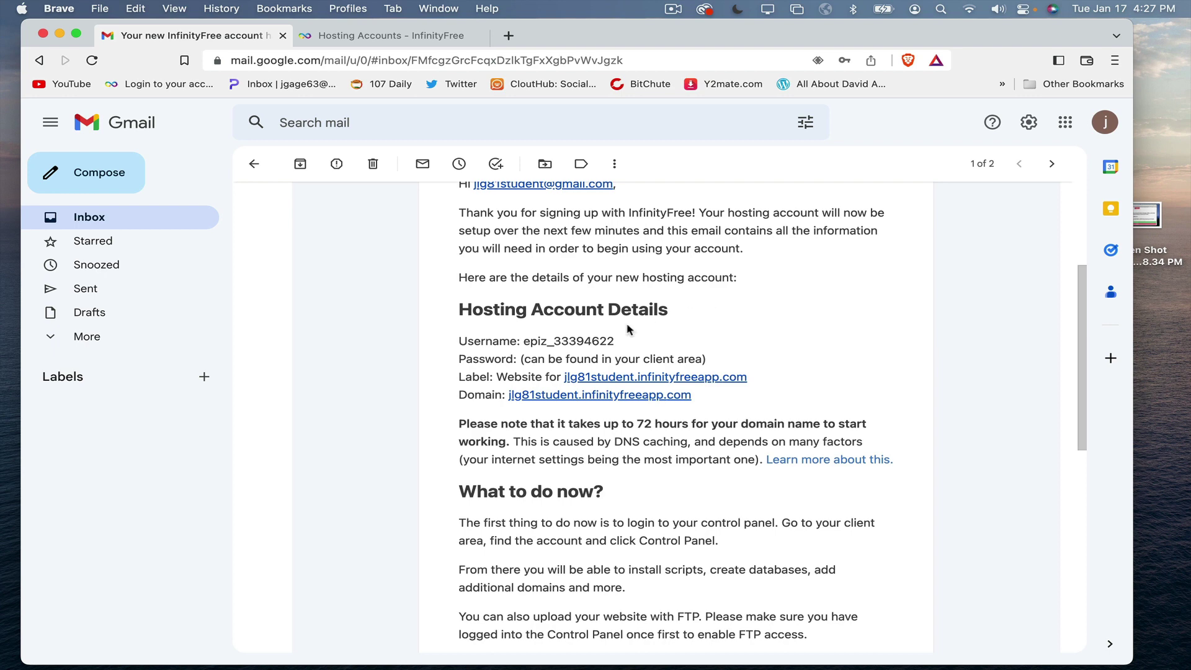
left_click_drag(523, 341, 610, 340)
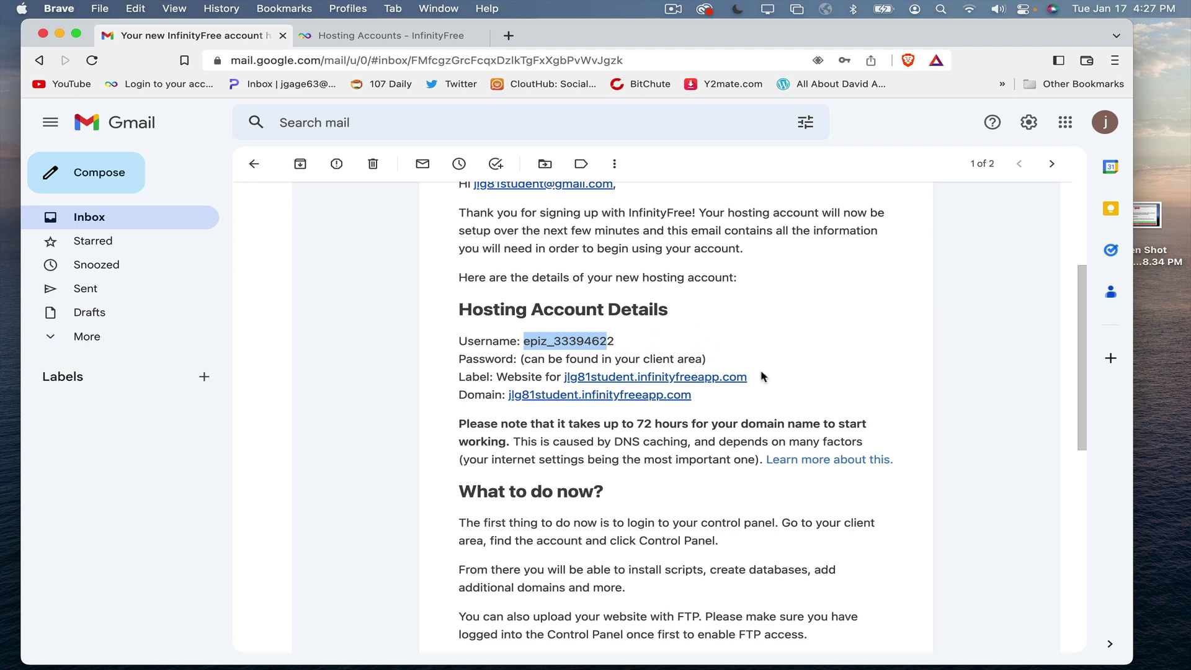
left_click_drag(758, 379, 564, 373)
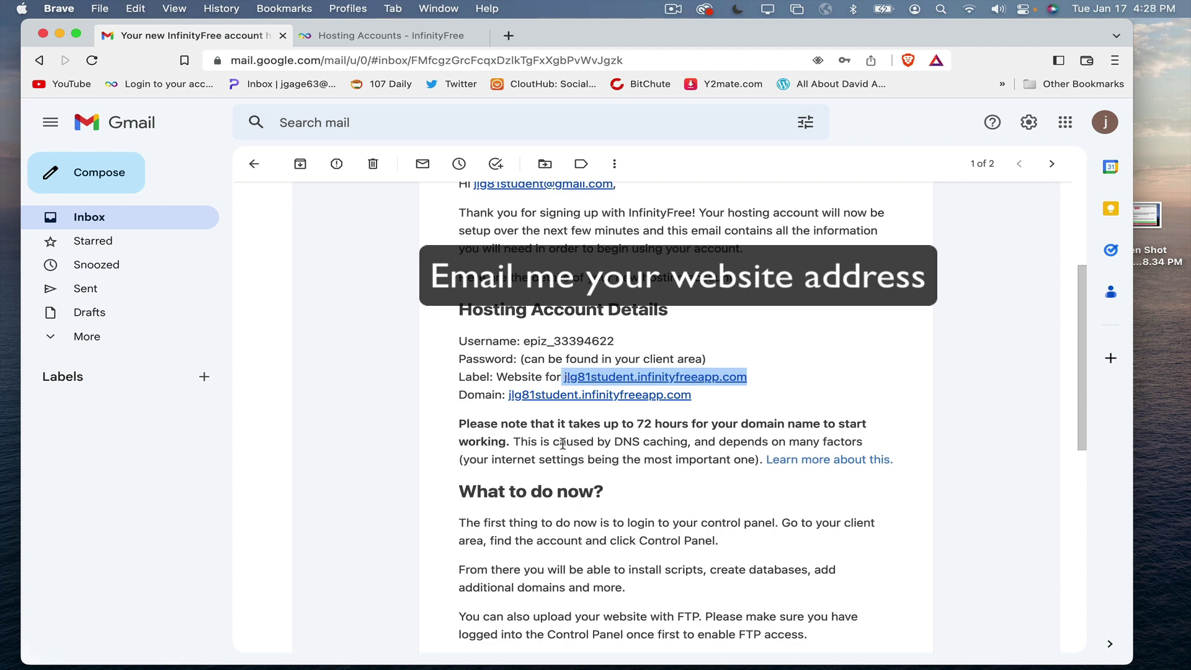
Step: Finish reading the email and return to the InfinityFree Hosting Accounts page
scroll(562, 444, "down", 3)
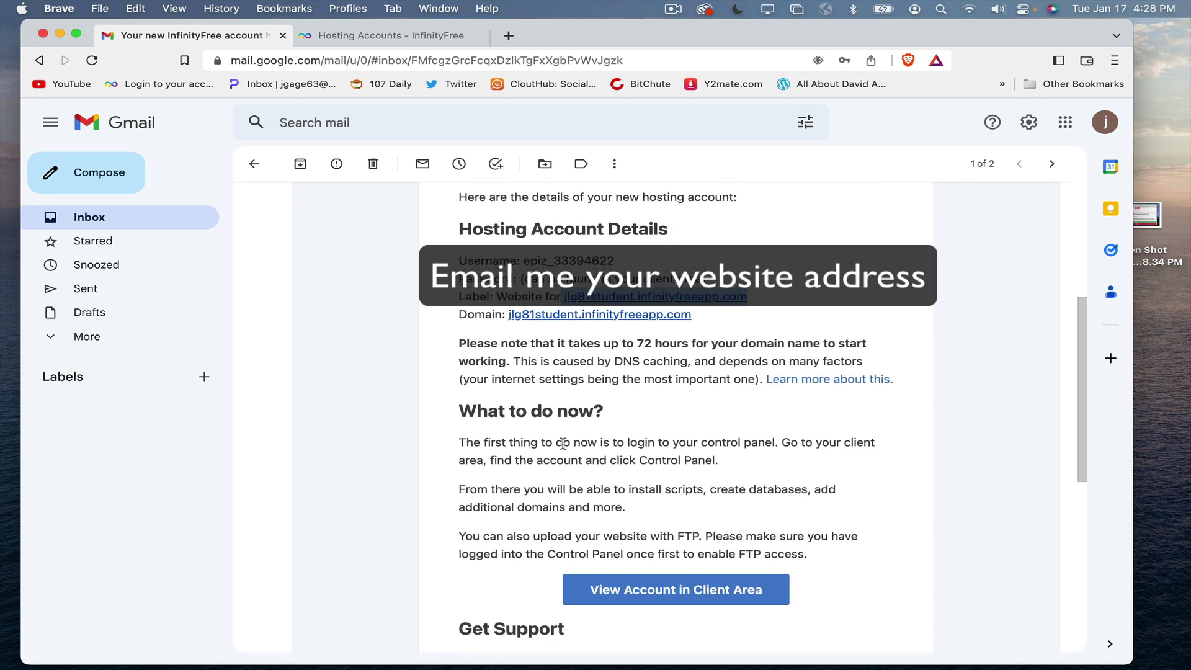
scroll(563, 444, "down", 1)
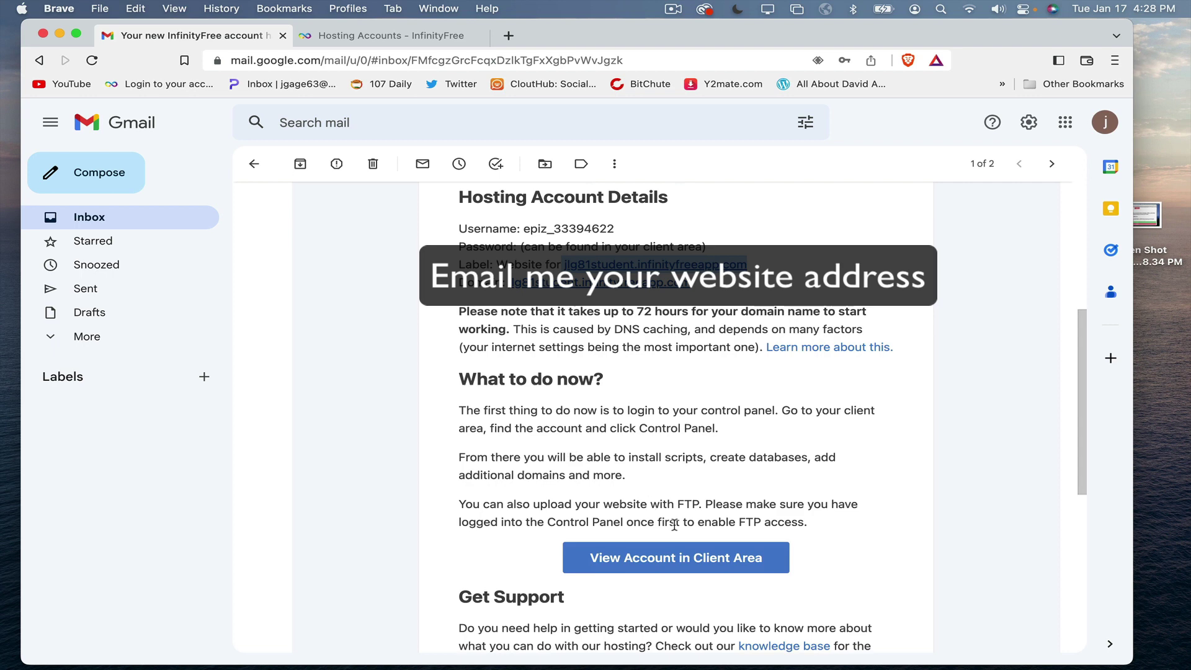
left_click(429, 39)
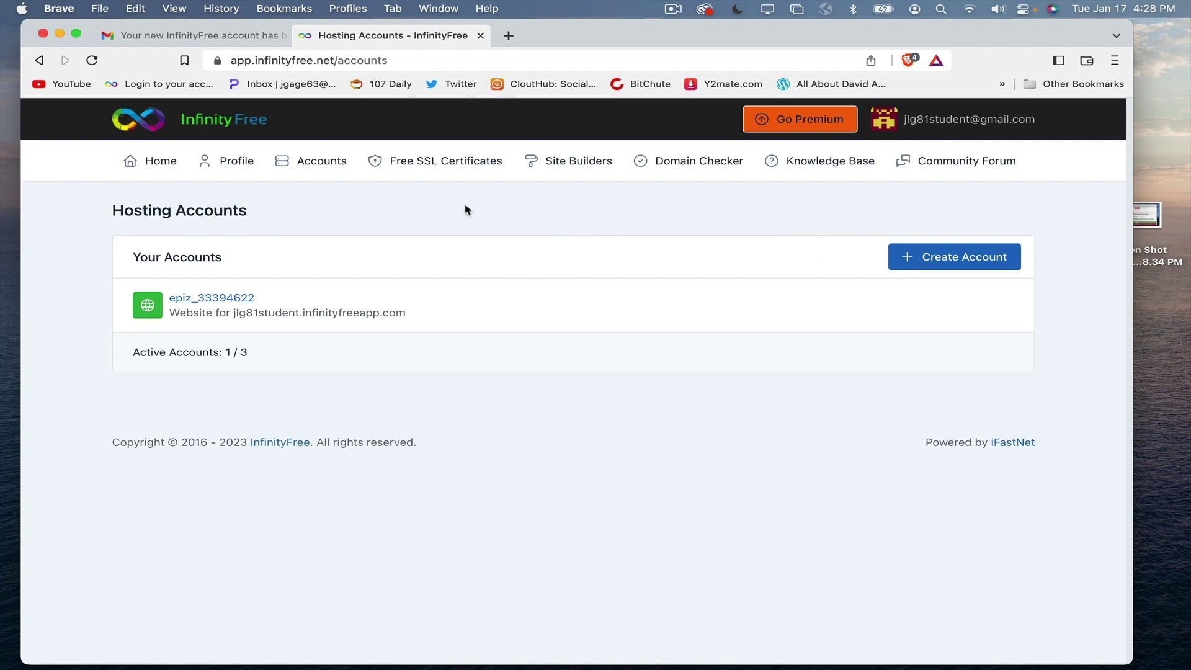
Step: Open the new hosting account's details page and launch its VistaPanel control panel
left_click(233, 299)
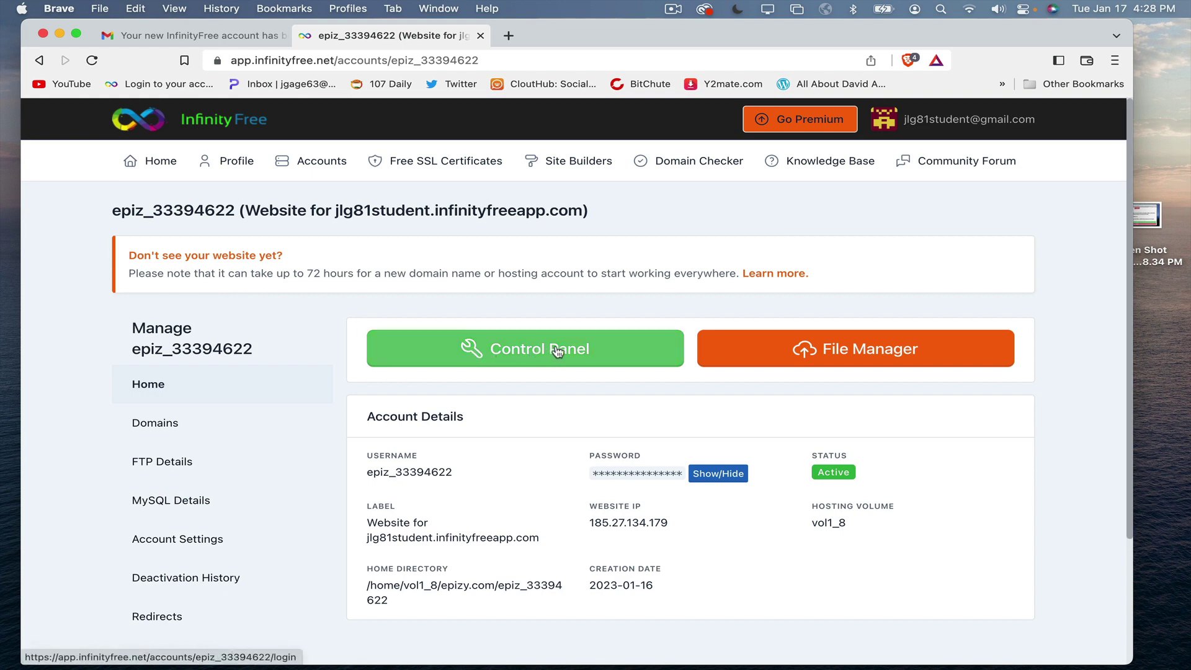
left_click(557, 351)
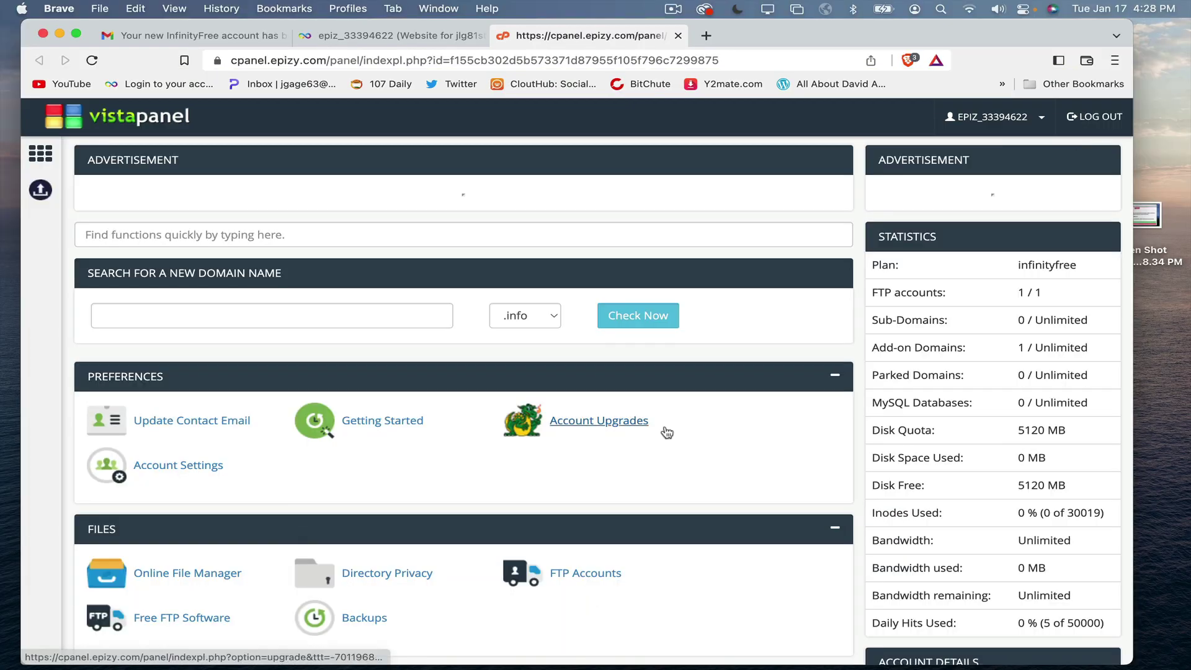
Step: Leave VistaPanel through the username menu's Client Area option
left_click(1004, 123)
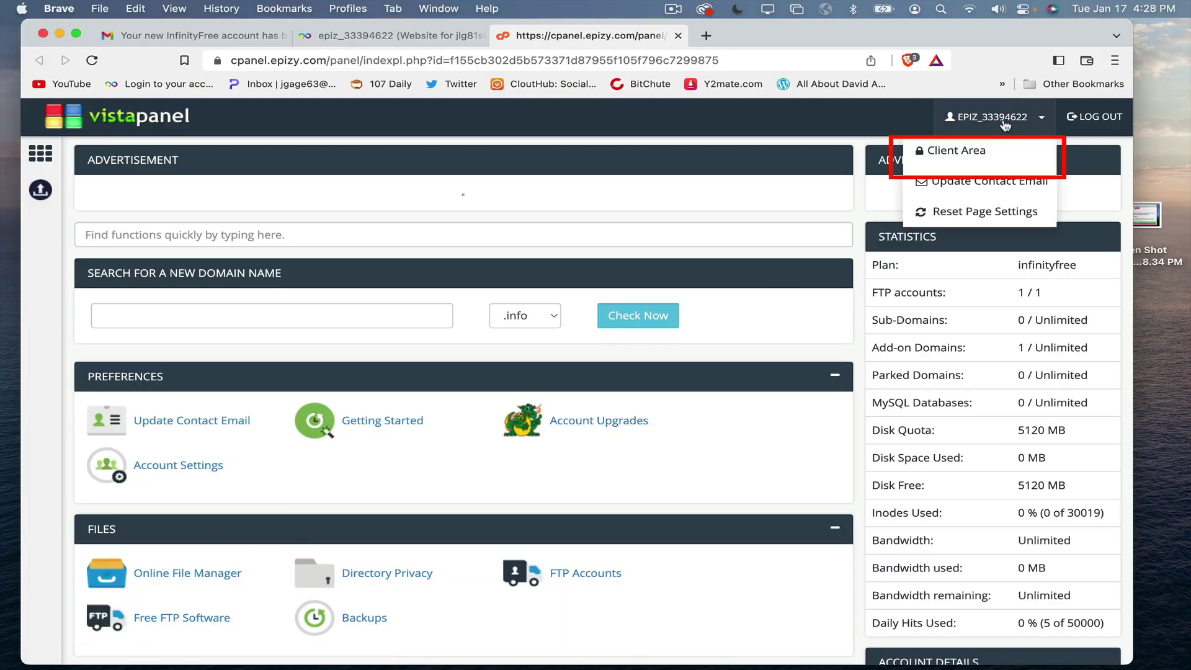
left_click(963, 149)
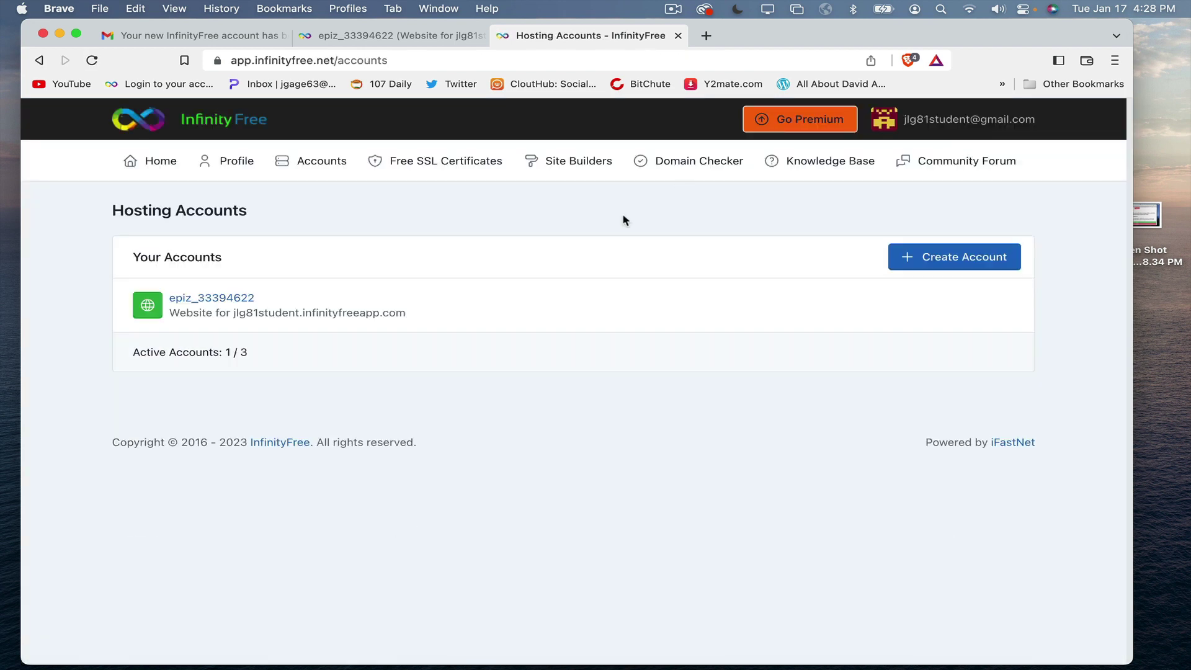
Step: Reopen the hosting account's details page and highlight the website address in its Label
left_click(224, 301)
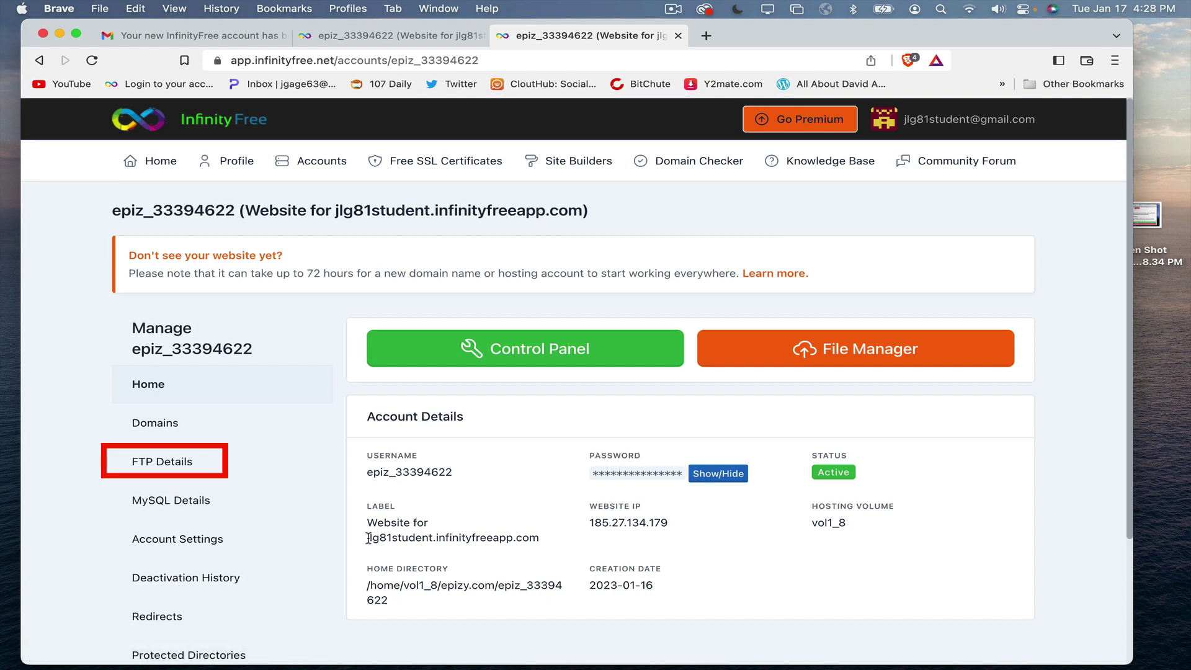
left_click_drag(367, 538, 537, 549)
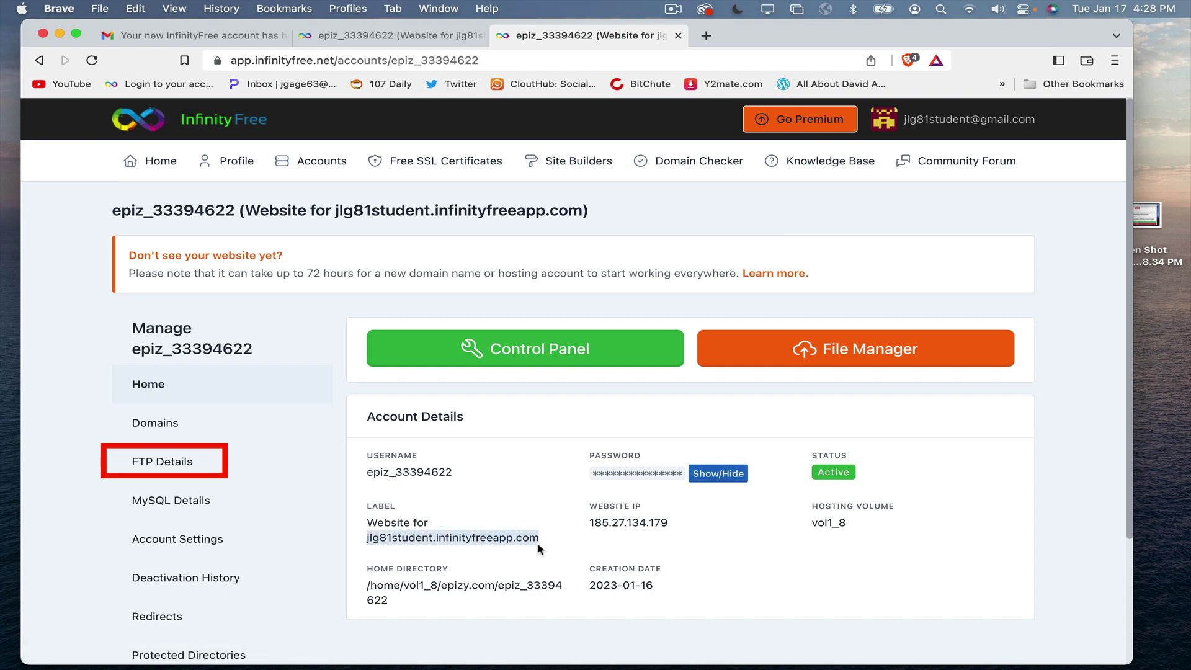